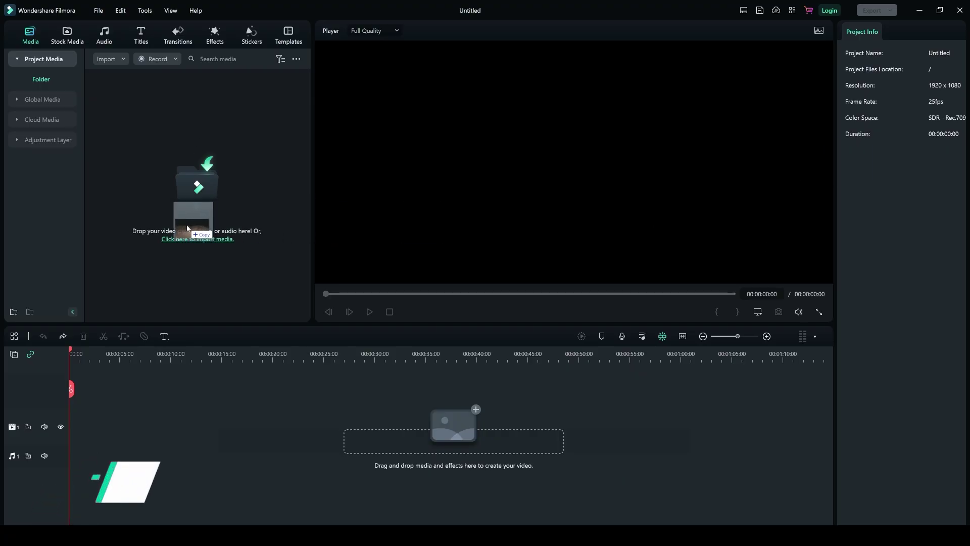
Lay the Mountain image on the timeline with Rock 2 above it, placed lower right.
{"action": "mouse_move", "coordinate": [194, 113]}
{"action": "left_mouse_down"}
{"action": "mouse_move", "coordinate": [87, 438]}
{"action": "mouse_move", "coordinate": [61, 445]}
{"action": "left_mouse_up"}
{"action": "left_click_drag", "start_coordinate": [118, 415], "coordinate": [143, 416]}
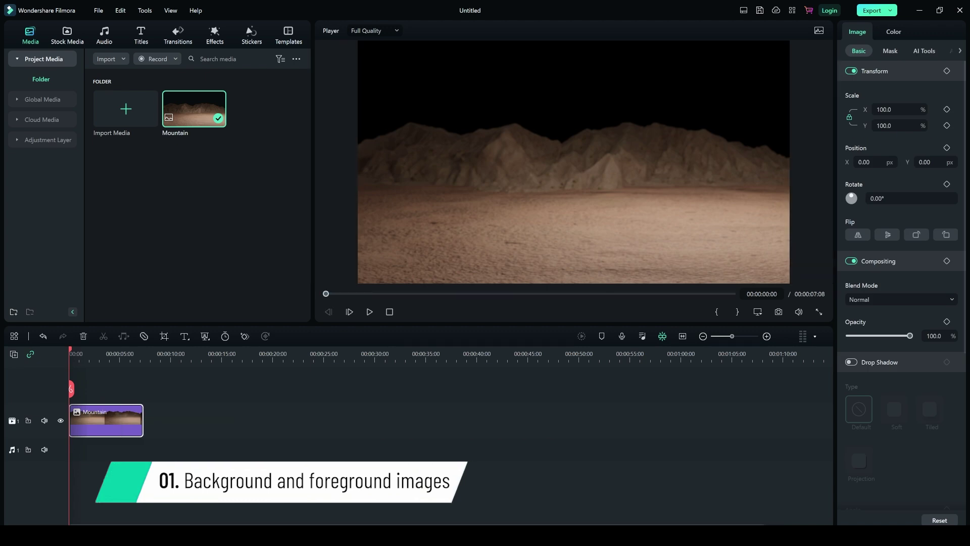
{"action": "left_click_drag", "start_coordinate": [395, 297], "coordinate": [180, 238]}
{"action": "mouse_move", "coordinate": [264, 113]}
{"action": "left_mouse_down"}
{"action": "mouse_move", "coordinate": [117, 383]}
{"action": "mouse_move", "coordinate": [143, 408]}
{"action": "left_mouse_up"}
{"action": "left_click_drag", "start_coordinate": [592, 167], "coordinate": [591, 311]}
{"action": "left_click_drag", "start_coordinate": [591, 242], "coordinate": [751, 259]}
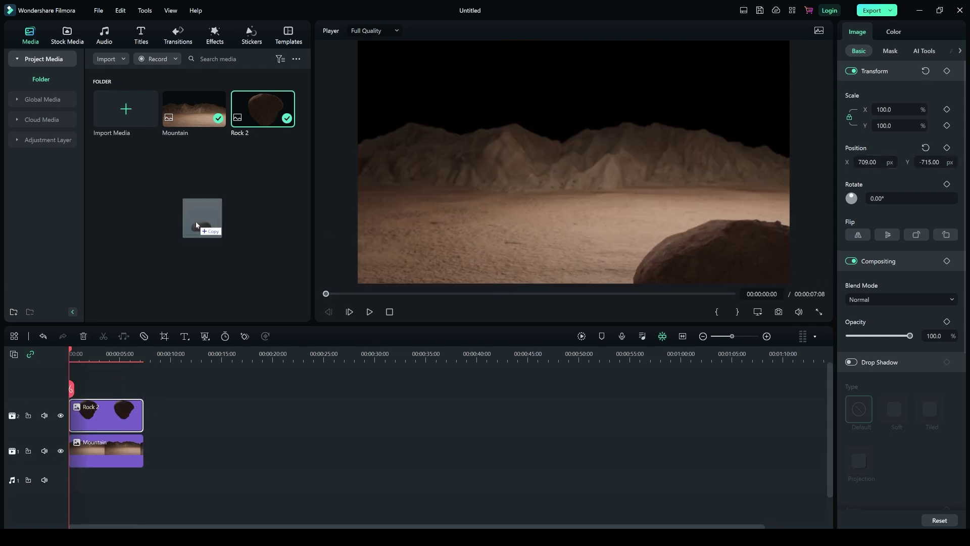
Add Rock 1 in the foreground and the Dune Vfx_2 green-screen clip on new top tracks.
{"action": "left_click_drag", "start_coordinate": [374, 231], "coordinate": [202, 217]}
{"action": "mouse_move", "coordinate": [125, 161]}
{"action": "left_mouse_down"}
{"action": "mouse_move", "coordinate": [92, 387]}
{"action": "mouse_move", "coordinate": [142, 410]}
{"action": "left_mouse_up"}
{"action": "left_click_drag", "start_coordinate": [577, 190], "coordinate": [643, 303]}
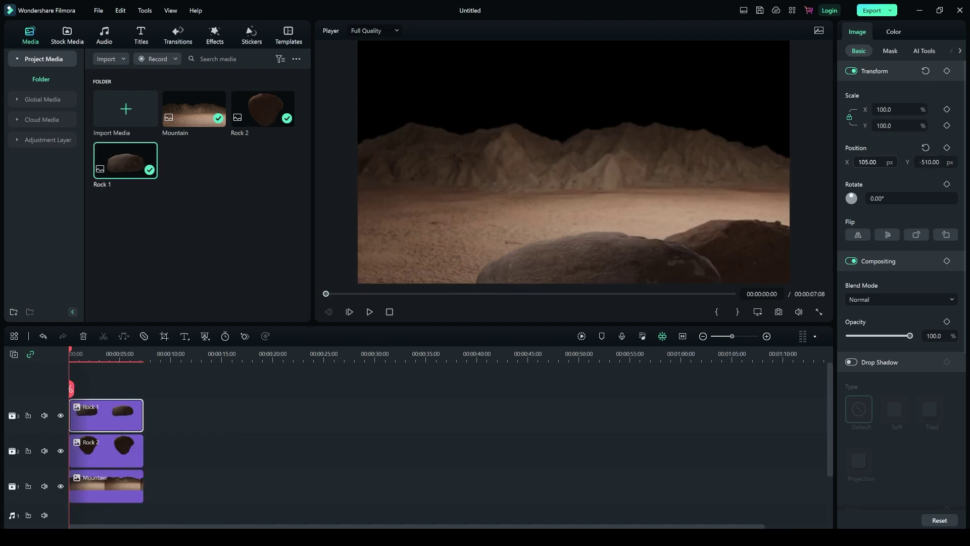
{"action": "left_click_drag", "start_coordinate": [425, 239], "coordinate": [174, 183]}
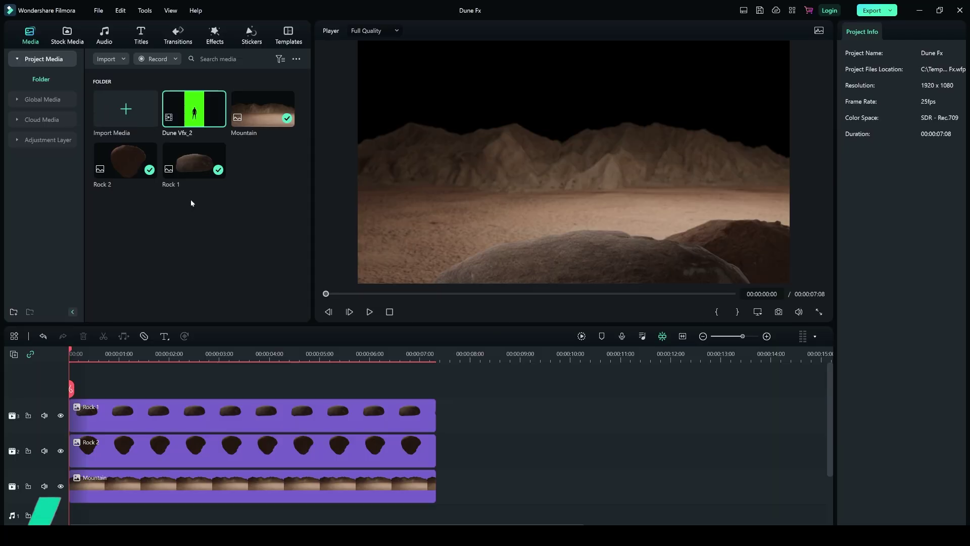
{"action": "left_click_drag", "start_coordinate": [195, 114], "coordinate": [220, 394]}
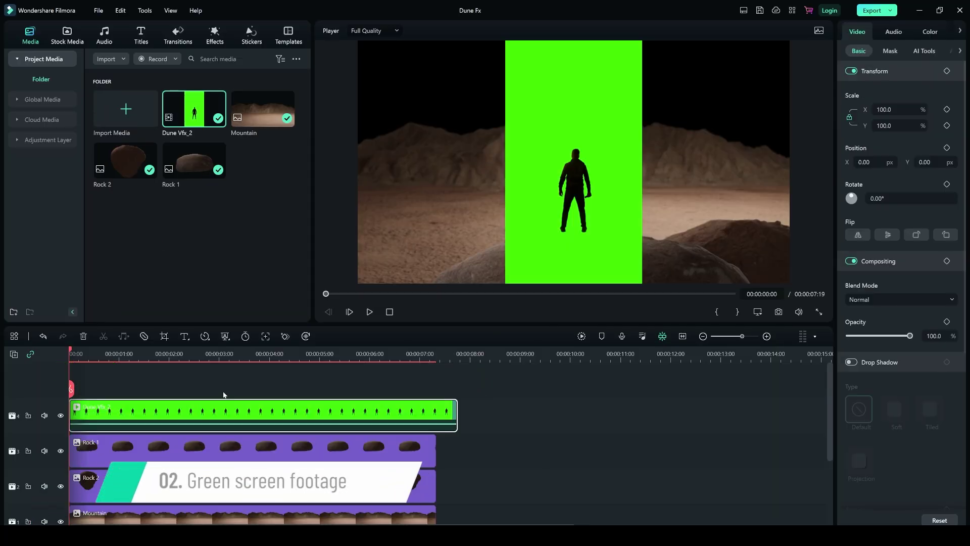
Apply Chroma Key to the figure clip with Offset -12, Tolerance 100, Edge Feather 0.
{"action": "left_click", "coordinate": [233, 335]}
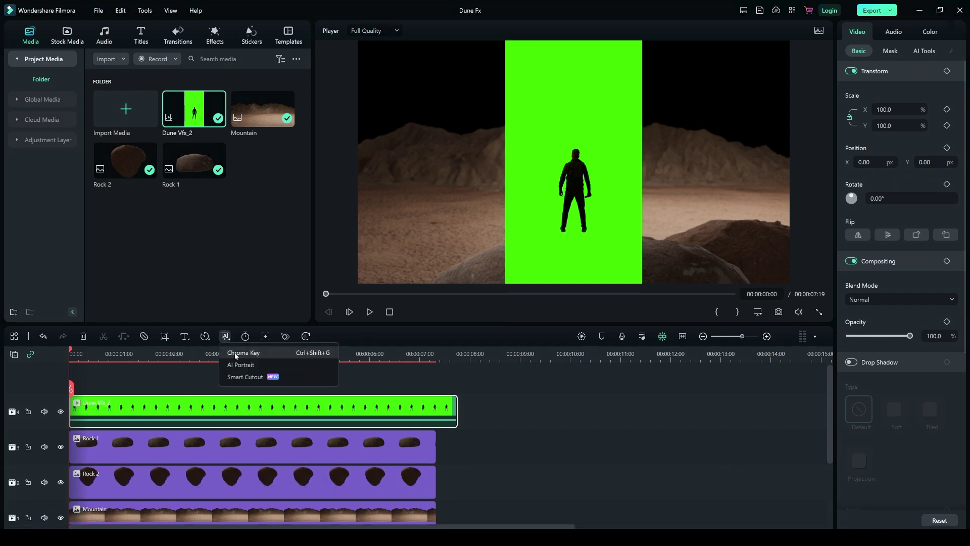
{"action": "left_click", "coordinate": [236, 353]}
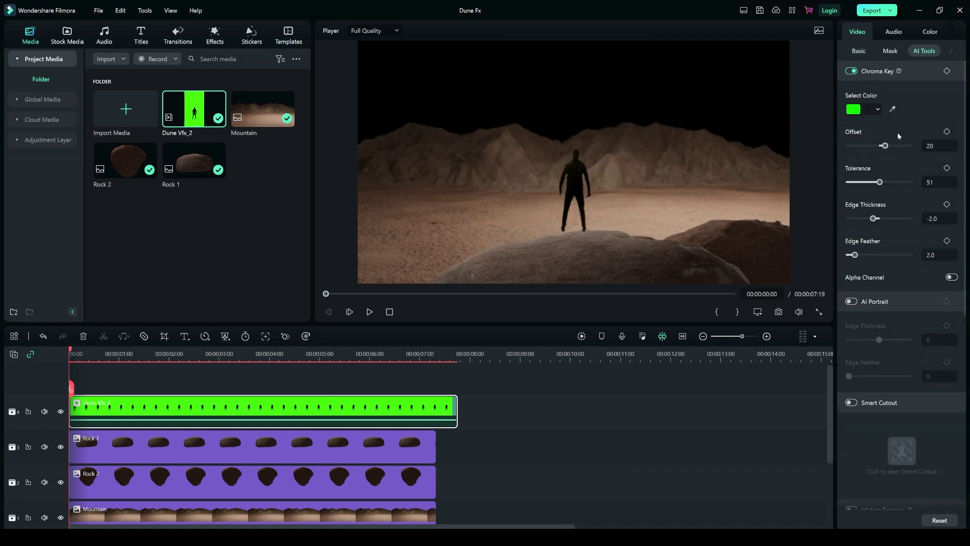
{"action": "left_click_drag", "start_coordinate": [884, 145], "coordinate": [828, 147]}
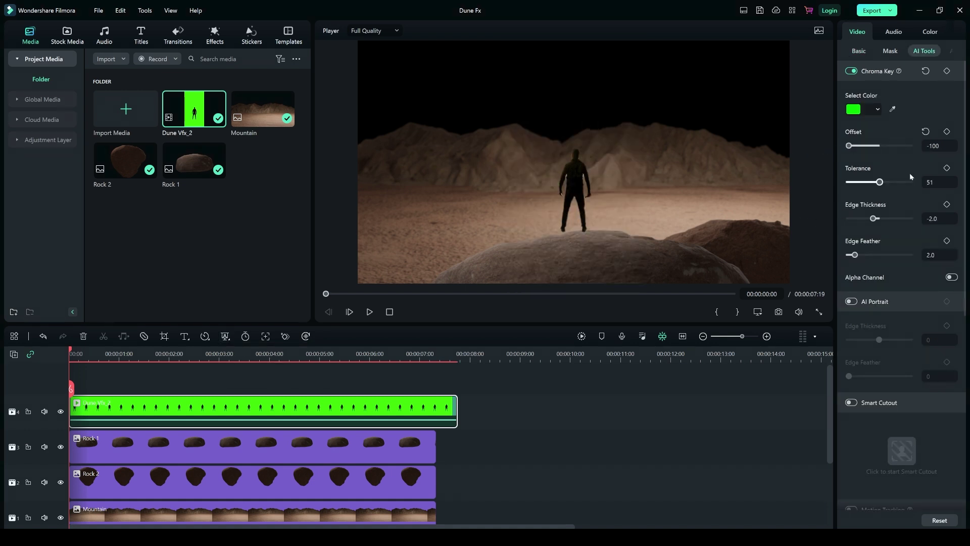
{"action": "mouse_move", "coordinate": [873, 219]}
{"action": "left_mouse_down"}
{"action": "mouse_move", "coordinate": [848, 219]}
{"action": "mouse_move", "coordinate": [872, 223]}
{"action": "left_mouse_up"}
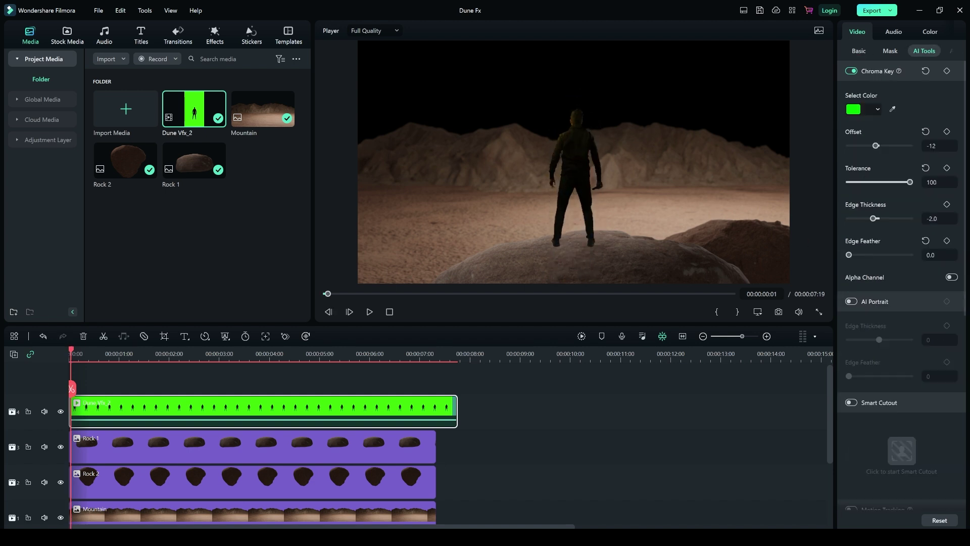
Add the Cape clip on a new top track and key out its green background.
{"action": "mouse_move", "coordinate": [336, 239]}
{"action": "left_mouse_down"}
{"action": "mouse_move", "coordinate": [210, 205]}
{"action": "mouse_move", "coordinate": [228, 410]}
{"action": "left_mouse_up"}
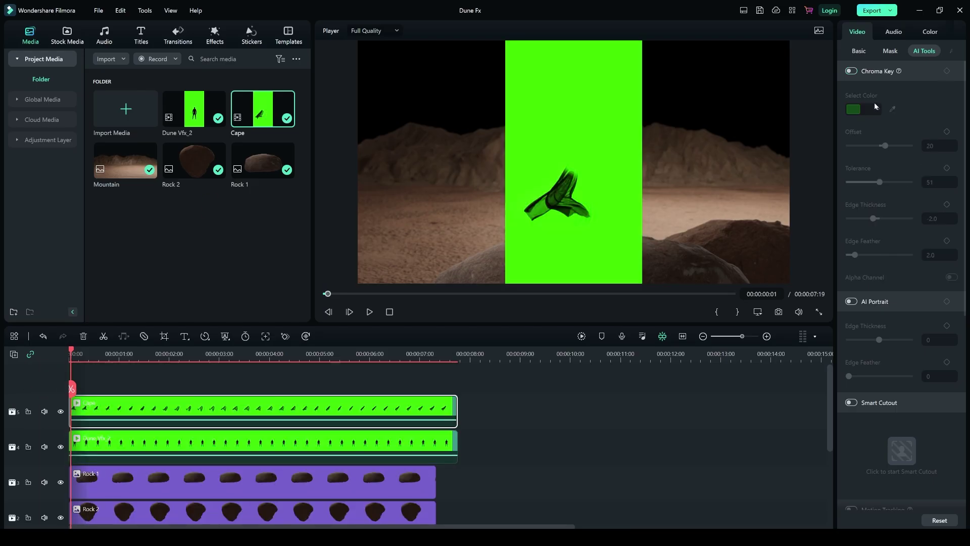
{"action": "left_click", "coordinate": [851, 71]}
{"action": "left_click_drag", "start_coordinate": [884, 146], "coordinate": [871, 146]}
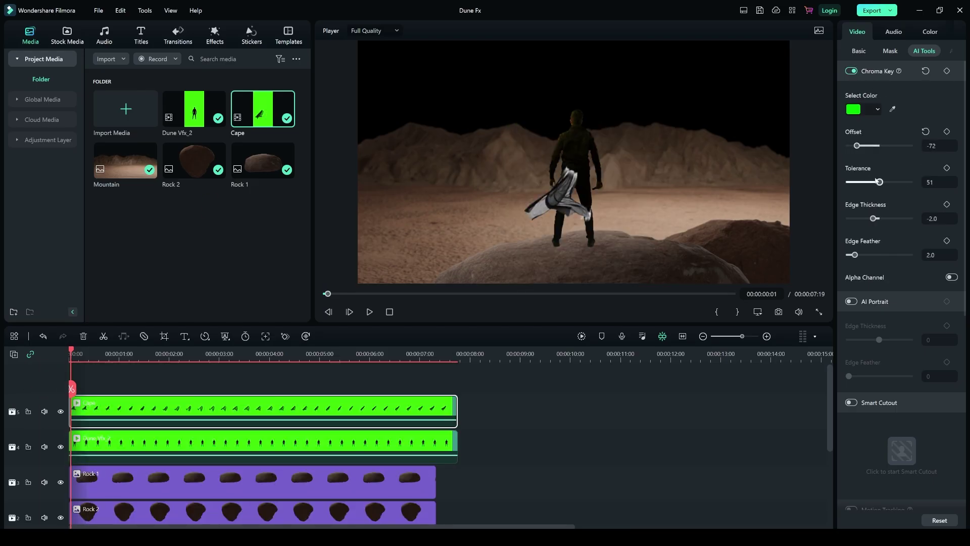
{"action": "mouse_move", "coordinate": [880, 183]}
{"action": "left_mouse_down"}
{"action": "mouse_move", "coordinate": [903, 182]}
{"action": "mouse_move", "coordinate": [881, 182]}
{"action": "left_mouse_up"}
{"action": "left_click_drag", "start_coordinate": [874, 218], "coordinate": [869, 221]}
{"action": "left_click_drag", "start_coordinate": [854, 257], "coordinate": [822, 261]}
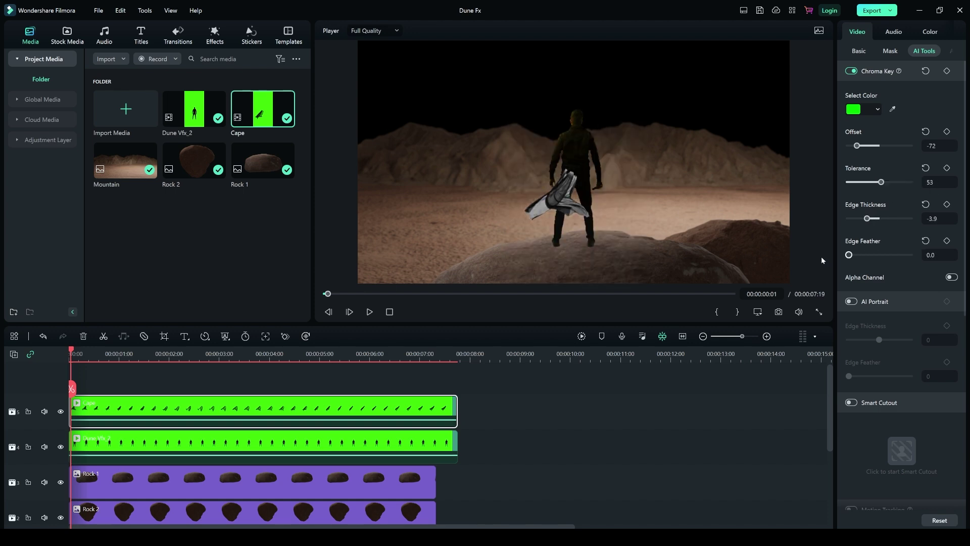
Scale the cape to 161.2% and position it at X 29, Y 169 on the shoulders.
{"action": "left_click", "coordinate": [859, 50]}
{"action": "left_click_drag", "start_coordinate": [929, 161], "coordinate": [928, 182]}
{"action": "left_click_drag", "start_coordinate": [542, 243], "coordinate": [549, 166]}
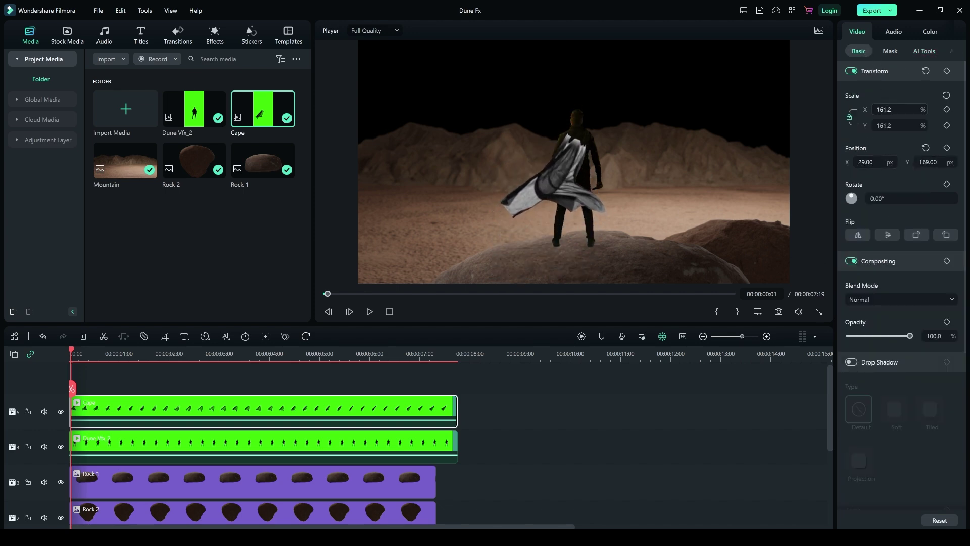
Grade the cape: Temperature 25.6, Tint 0.8, Exposure -100, Brightness -51.3, Contrast 30.6.
{"action": "left_click", "coordinate": [929, 31]}
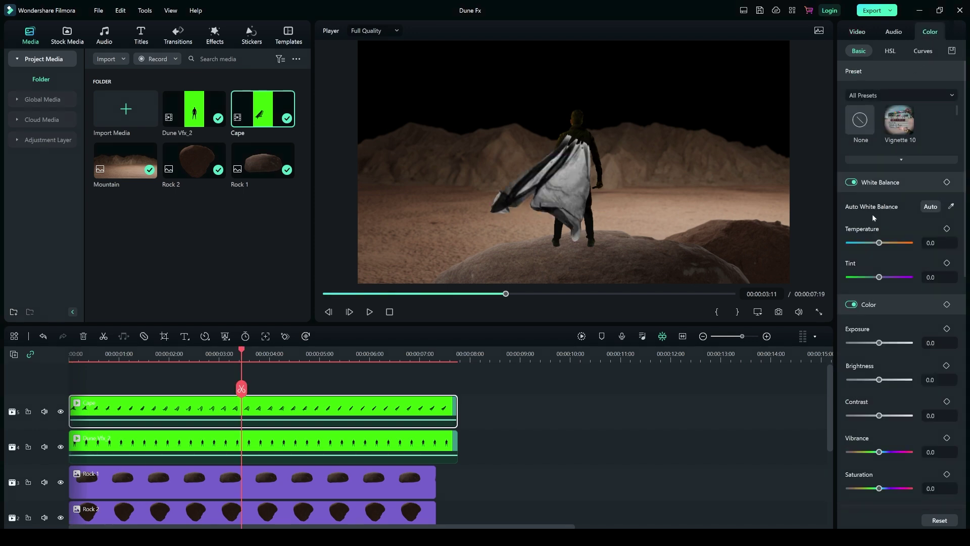
{"action": "mouse_move", "coordinate": [879, 243]}
{"action": "left_mouse_down"}
{"action": "mouse_move", "coordinate": [852, 244]}
{"action": "mouse_move", "coordinate": [888, 243]}
{"action": "left_mouse_up"}
{"action": "left_click_drag", "start_coordinate": [879, 277], "coordinate": [888, 277]}
{"action": "left_click_drag", "start_coordinate": [880, 345], "coordinate": [842, 346]}
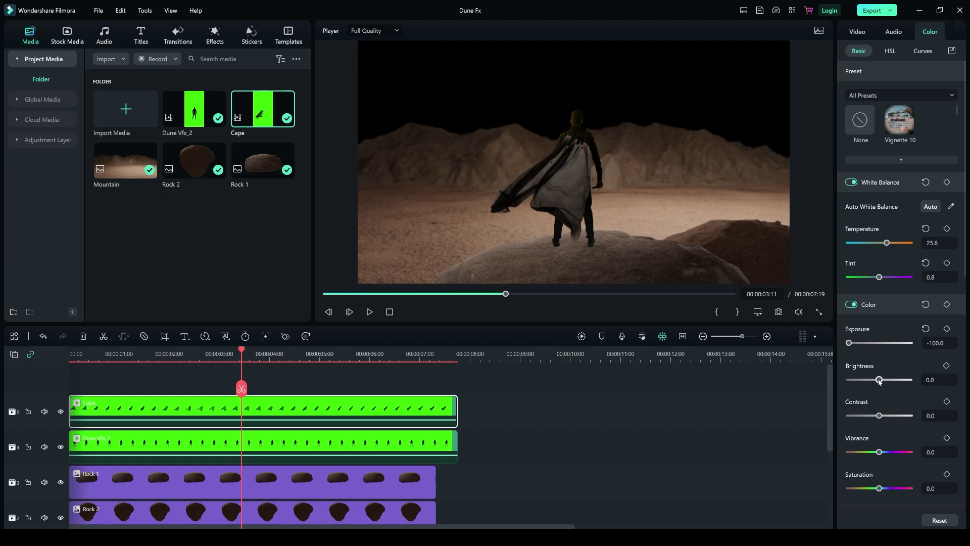
{"action": "left_click_drag", "start_coordinate": [880, 380], "coordinate": [864, 379]}
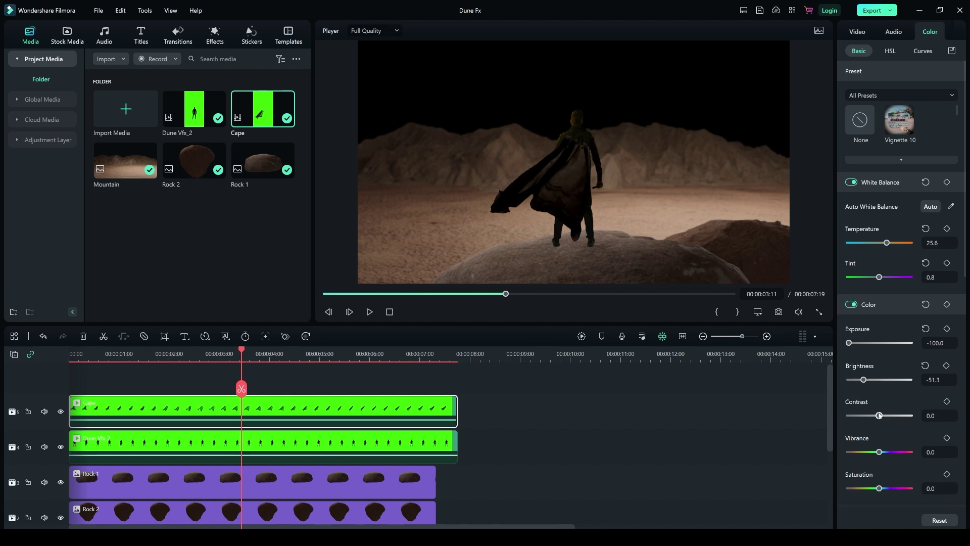
{"action": "mouse_move", "coordinate": [879, 416]}
{"action": "left_mouse_down"}
{"action": "mouse_move", "coordinate": [850, 416]}
{"action": "mouse_move", "coordinate": [888, 415]}
{"action": "left_mouse_up"}
Draw an inverted cape mask around the shoulders with Extend 11.6 and Blur Strength 68.6.
{"action": "left_click", "coordinate": [392, 410]}
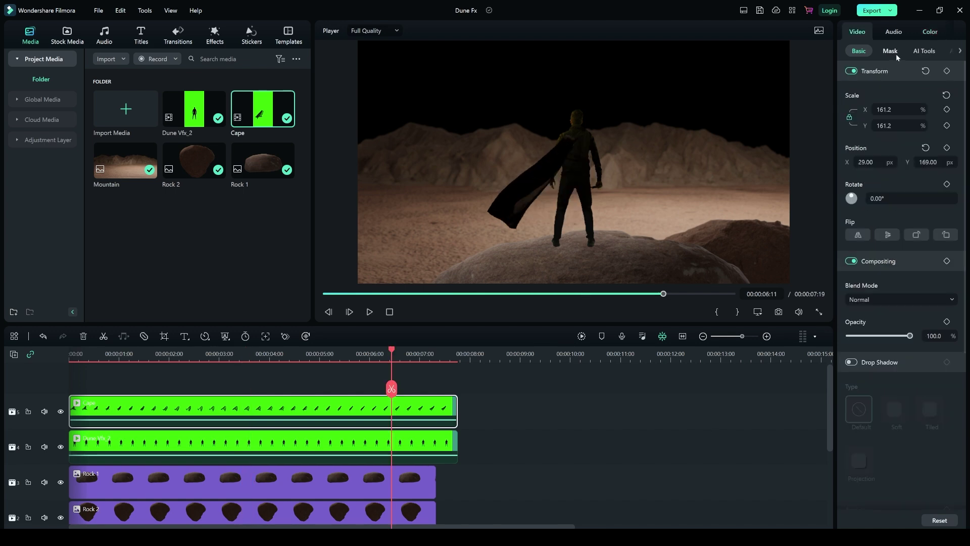
{"action": "left_click", "coordinate": [891, 51]}
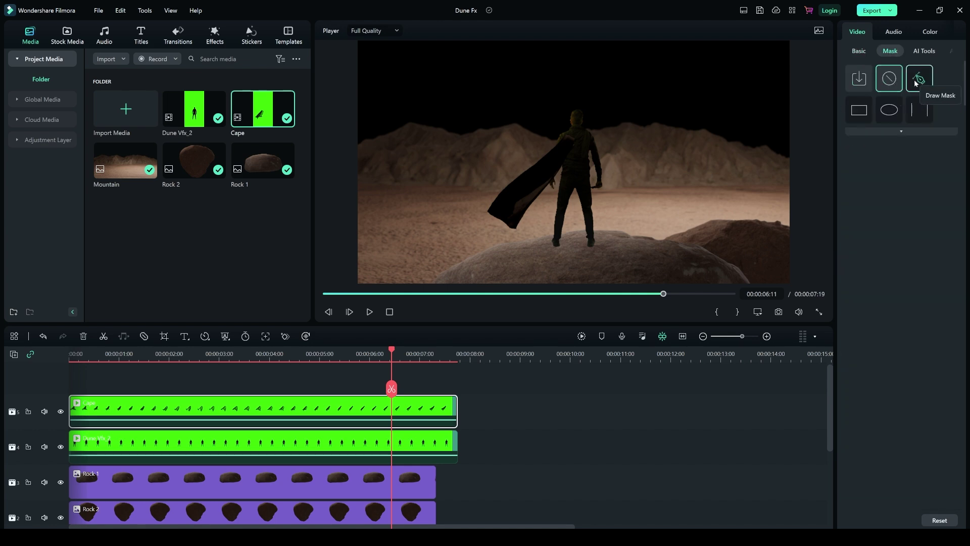
{"action": "left_click", "coordinate": [915, 84]}
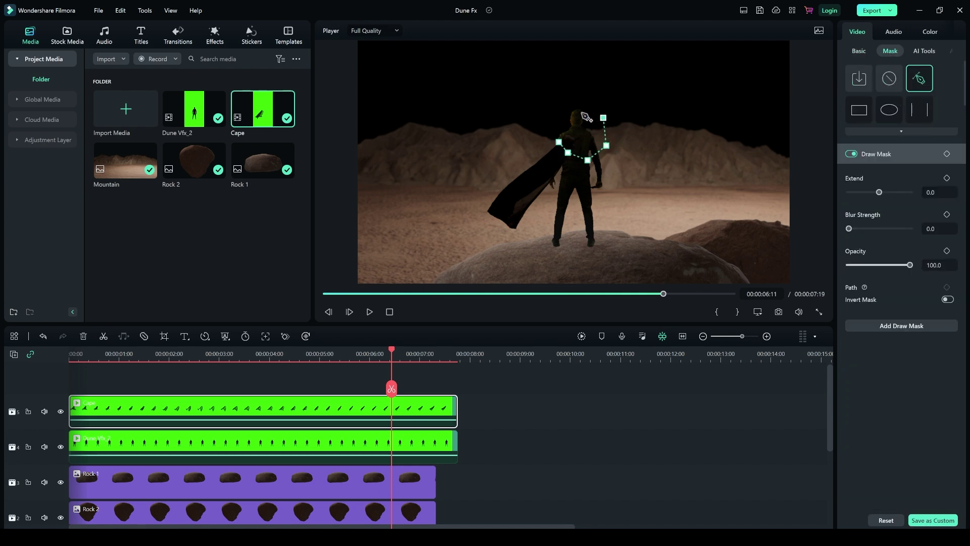
{"action": "left_click", "coordinate": [558, 141]}
{"action": "left_click", "coordinate": [948, 300]}
{"action": "left_click_drag", "start_coordinate": [849, 228], "coordinate": [851, 230]}
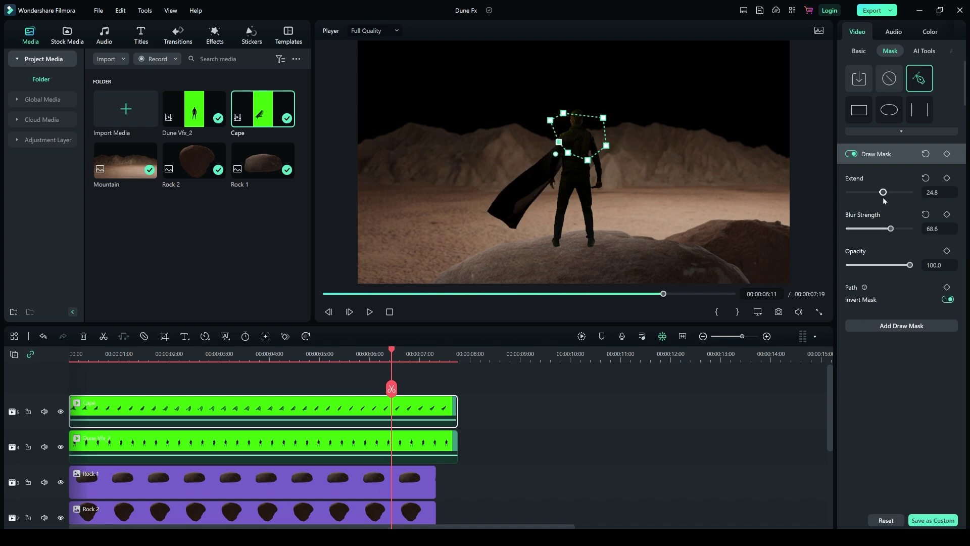
{"action": "left_click_drag", "start_coordinate": [883, 201], "coordinate": [881, 199]}
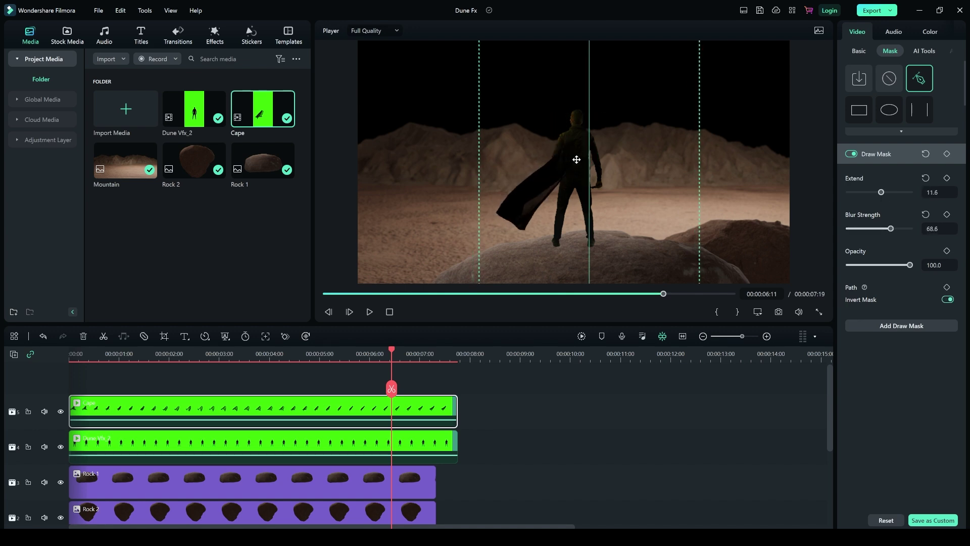
{"action": "left_click_drag", "start_coordinate": [561, 179], "coordinate": [554, 175]}
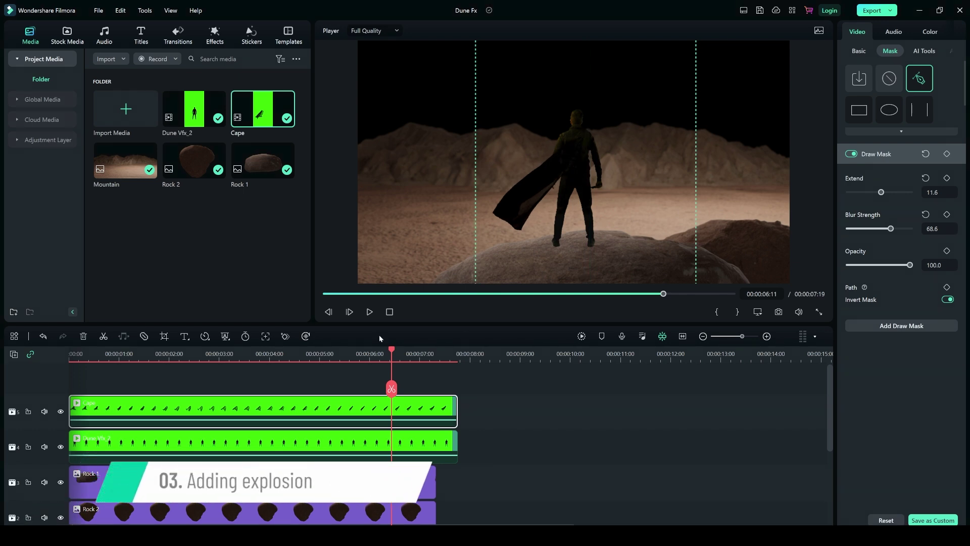
Import the ProductionCrate Explosion clip and place it on track 2.
{"action": "left_click", "coordinate": [122, 442], "text": "ctrl"}
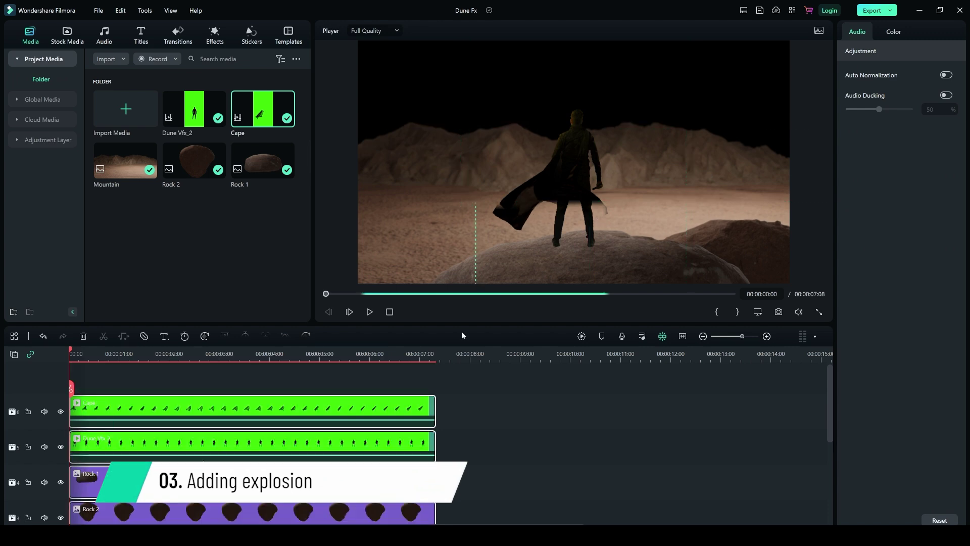
{"action": "left_click", "coordinate": [492, 450]}
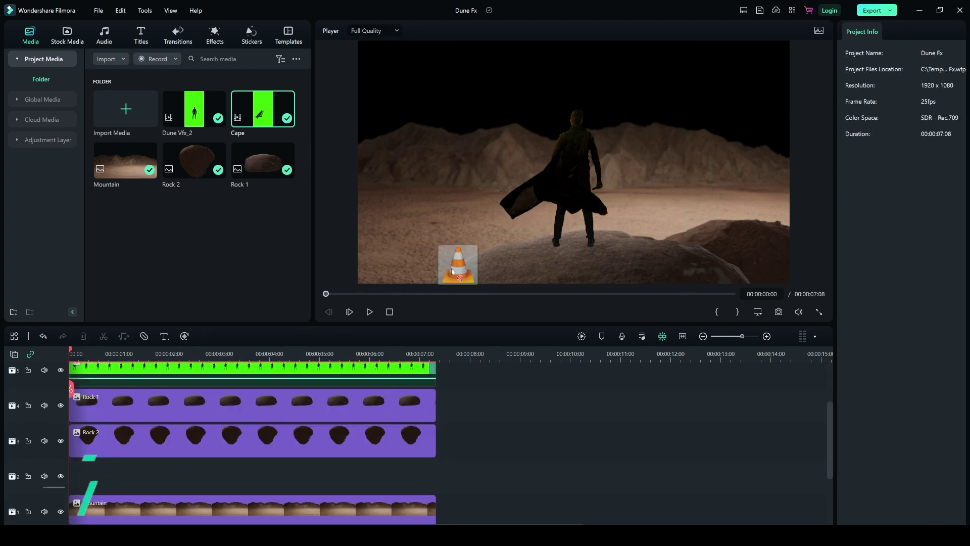
{"action": "left_click_drag", "start_coordinate": [458, 265], "coordinate": [152, 235]}
{"action": "left_click_drag", "start_coordinate": [194, 108], "coordinate": [91, 477]}
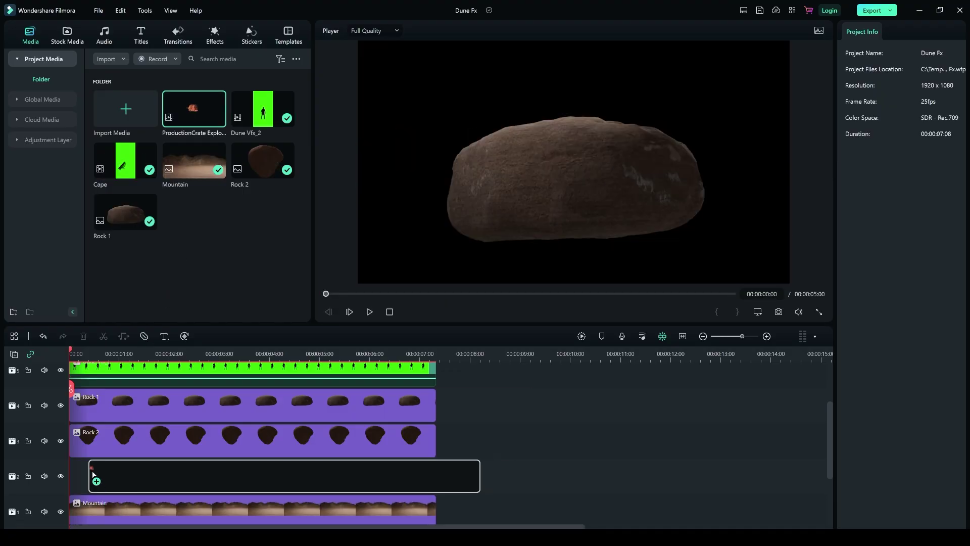
Scale the explosion to 188.8 and position it behind the caped figure.
{"action": "left_click", "coordinate": [859, 34]}
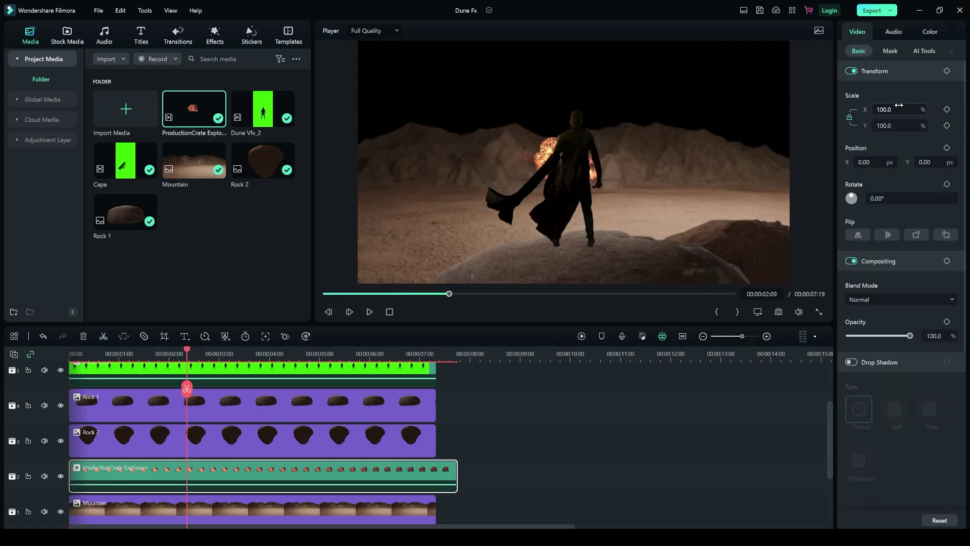
{"action": "left_click_drag", "start_coordinate": [895, 109], "coordinate": [933, 110]}
{"action": "left_click", "coordinate": [932, 162]}
{"action": "type", "text": "25"}
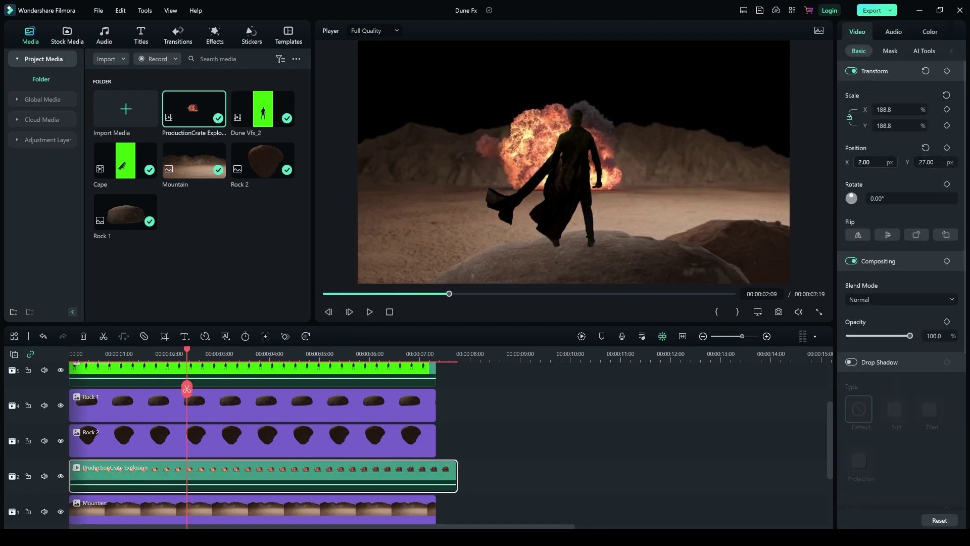
{"action": "left_click_drag", "start_coordinate": [565, 152], "coordinate": [596, 152]}
Set the explosion's Contrast to -100 and Exposure to -4.1.
{"action": "left_click", "coordinate": [929, 33]}
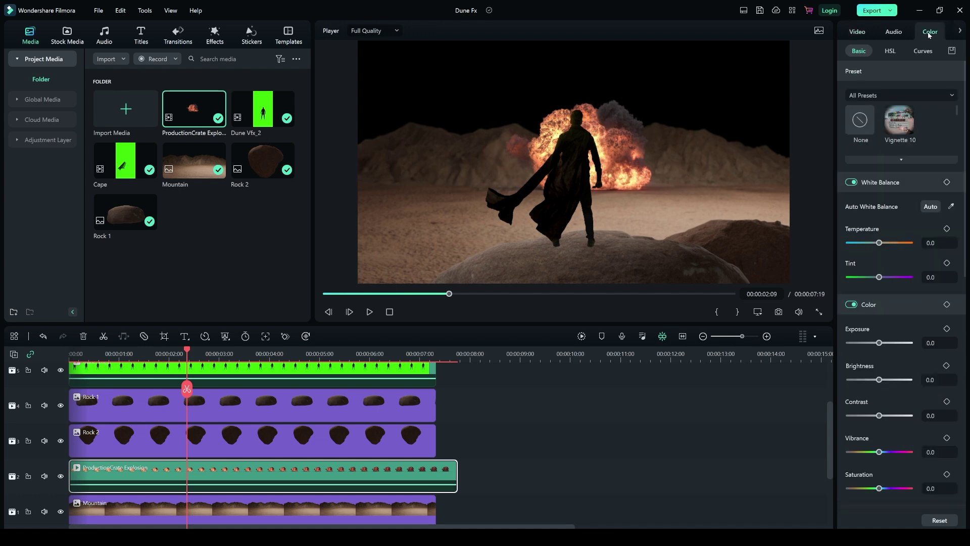
{"action": "scroll", "coordinate": [887, 212], "scroll_direction": "down", "scroll_amount": 2}
{"action": "left_click_drag", "start_coordinate": [865, 354], "coordinate": [826, 354]}
{"action": "left_click_drag", "start_coordinate": [880, 282], "coordinate": [881, 283]}
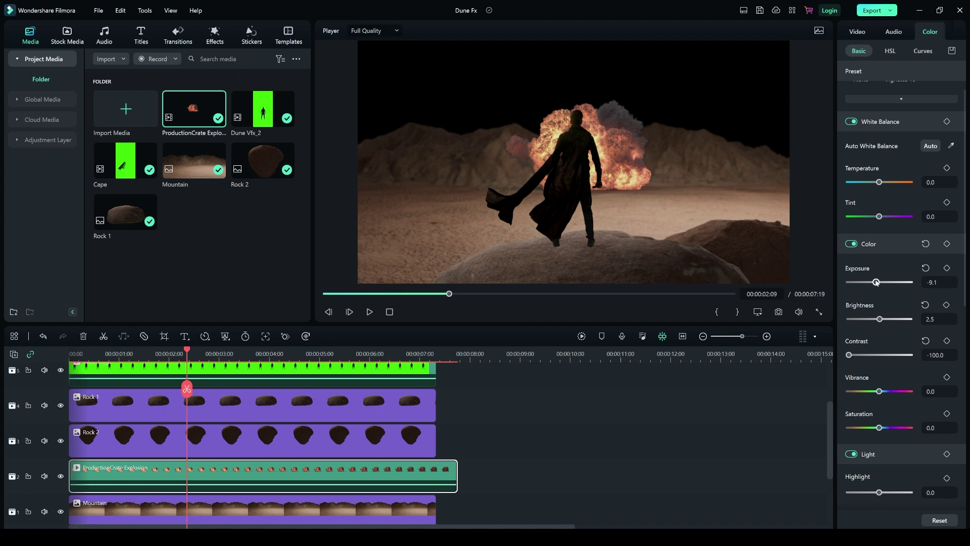
Brighten the explosion with curves, reshaping the luminance, red and blue channels.
{"action": "left_click", "coordinate": [921, 52]}
{"action": "left_click_drag", "start_coordinate": [932, 159], "coordinate": [908, 165]}
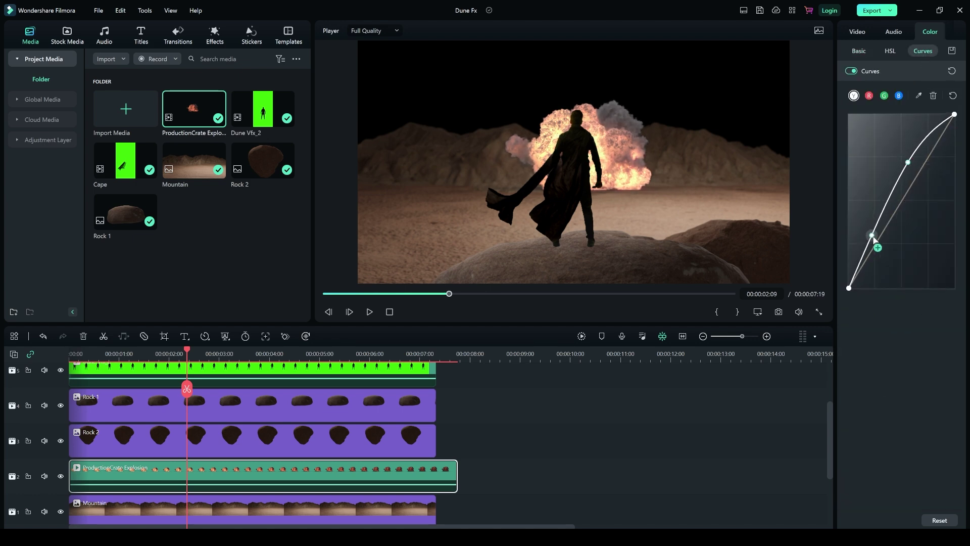
{"action": "left_click_drag", "start_coordinate": [873, 238], "coordinate": [879, 242]}
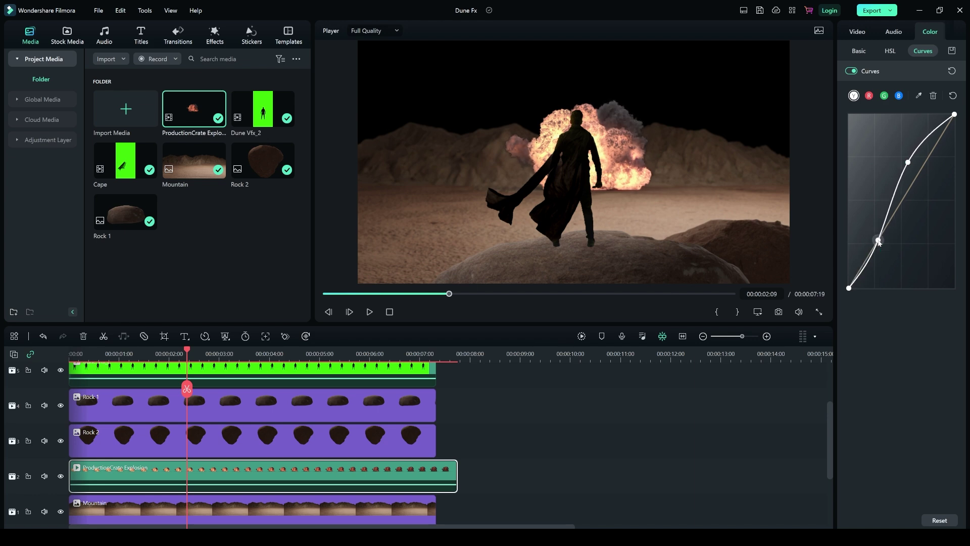
{"action": "left_click", "coordinate": [868, 95]}
{"action": "mouse_move", "coordinate": [908, 151]}
{"action": "left_mouse_down"}
{"action": "mouse_move", "coordinate": [929, 168]}
{"action": "mouse_move", "coordinate": [916, 159]}
{"action": "mouse_move", "coordinate": [899, 217]}
{"action": "left_mouse_up"}
{"action": "left_click", "coordinate": [884, 96]}
{"action": "left_click", "coordinate": [900, 96]}
{"action": "left_click", "coordinate": [923, 160]}
{"action": "left_click", "coordinate": [882, 232]}
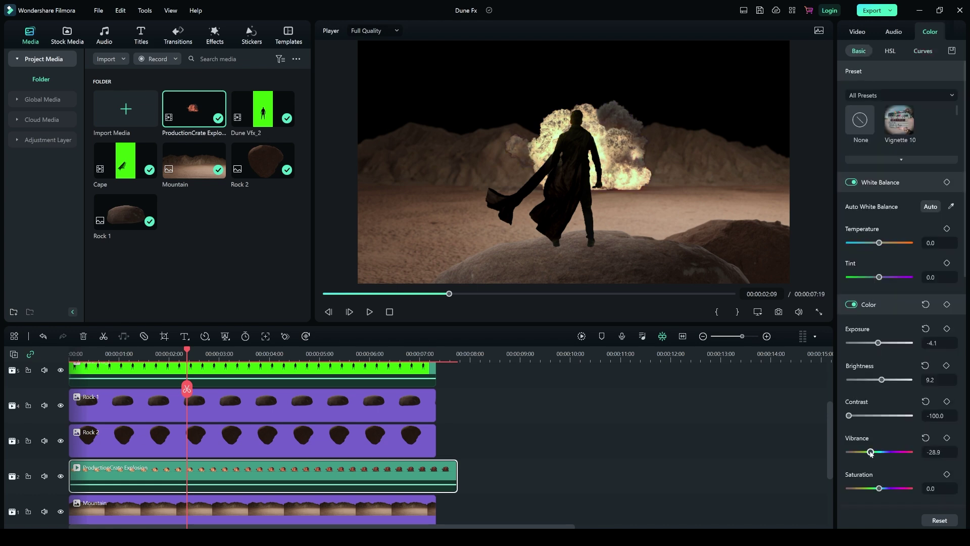
{"action": "scroll", "coordinate": [874, 458], "scroll_direction": "down", "scroll_amount": 1}
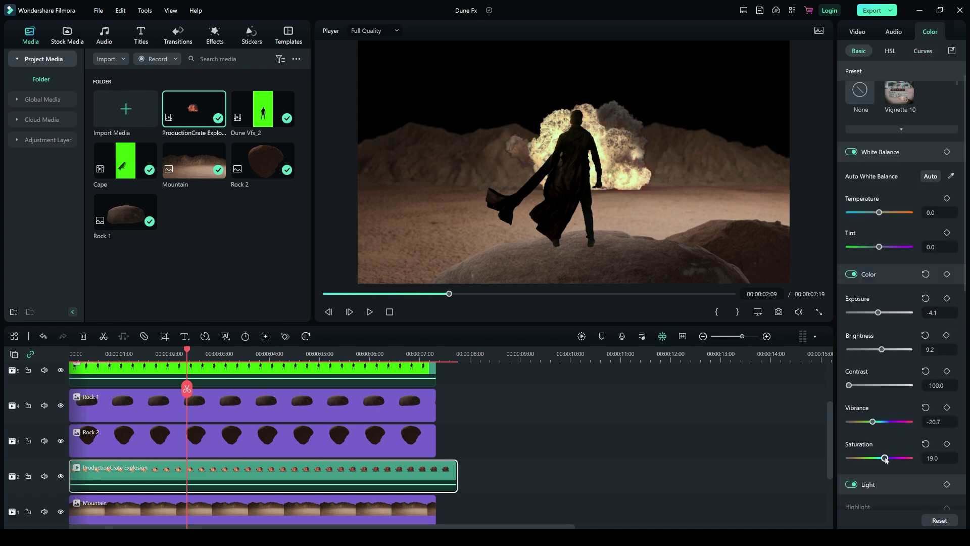
{"action": "scroll", "coordinate": [885, 459], "scroll_direction": "down", "scroll_amount": 2}
{"action": "mouse_move", "coordinate": [880, 462]}
{"action": "left_mouse_down"}
{"action": "mouse_move", "coordinate": [889, 473]}
{"action": "mouse_move", "coordinate": [862, 476]}
{"action": "mouse_move", "coordinate": [879, 506]}
{"action": "mouse_move", "coordinate": [893, 480]}
{"action": "left_mouse_up"}
{"action": "scroll", "coordinate": [889, 474], "scroll_direction": "down", "scroll_amount": 1}
{"action": "scroll", "coordinate": [888, 492], "scroll_direction": "down", "scroll_amount": 2}
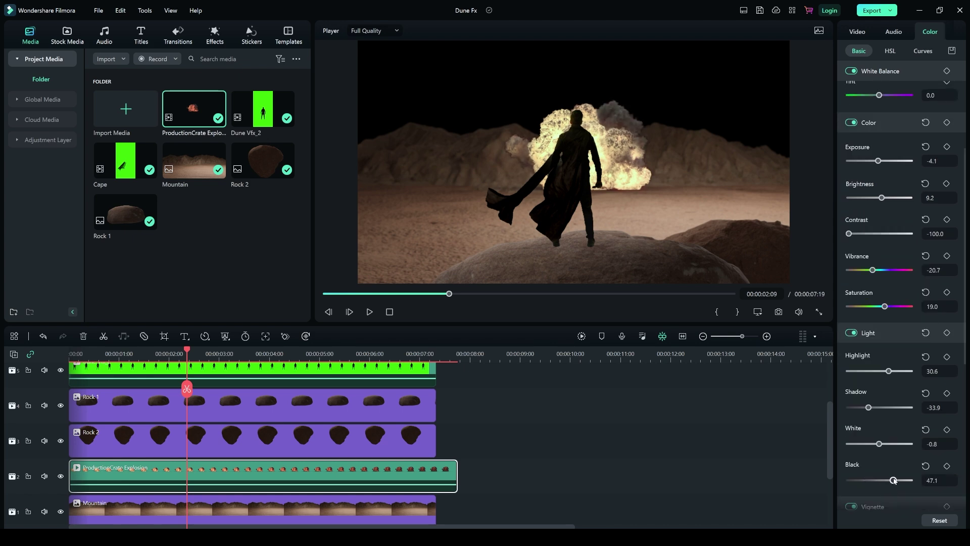
Add the Glow effect to the timeline, spanning the full video length.
{"action": "left_click", "coordinate": [215, 34]}
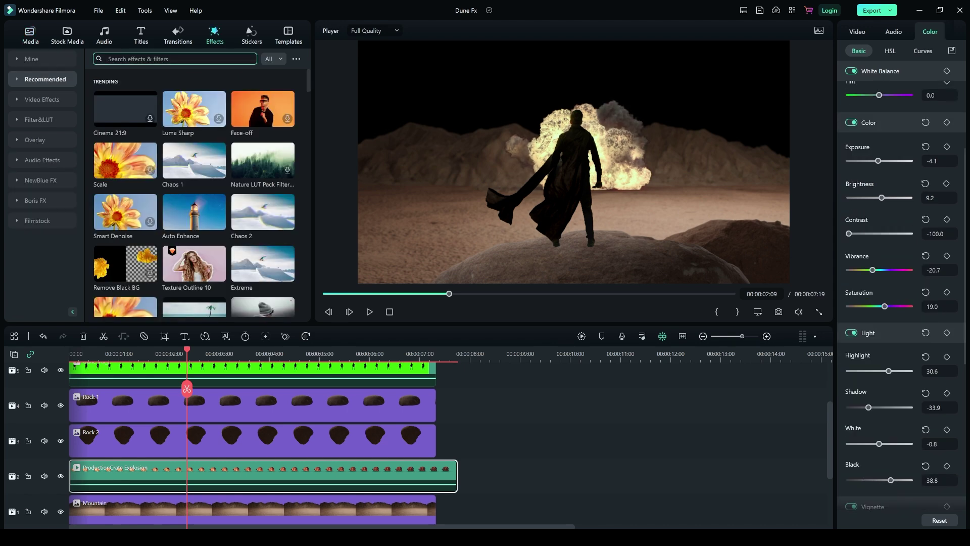
{"action": "type", "text": "glow"}
{"action": "key", "text": "Return"}
{"action": "left_click", "coordinate": [150, 107]}
{"action": "left_click", "coordinate": [322, 353]}
{"action": "left_click_drag", "start_coordinate": [379, 409], "coordinate": [206, 410]}
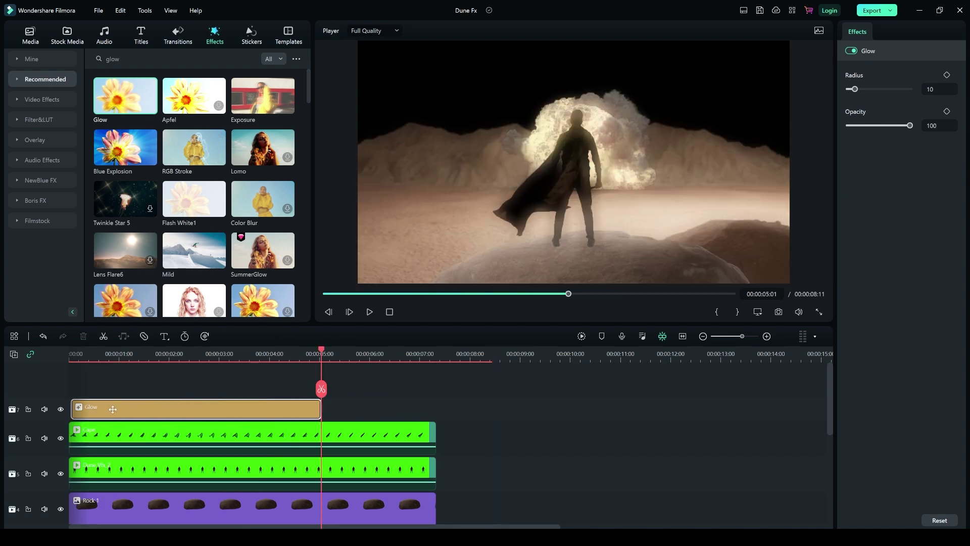
{"action": "left_click_drag", "start_coordinate": [321, 410], "coordinate": [434, 407]}
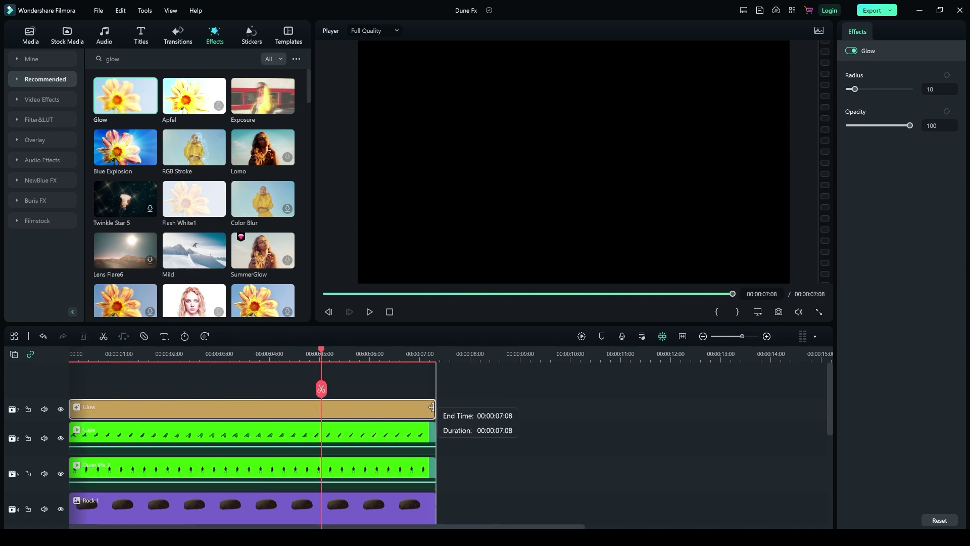
Delete an unwanted clip and import the sky photo into project media.
{"action": "left_click", "coordinate": [405, 428]}
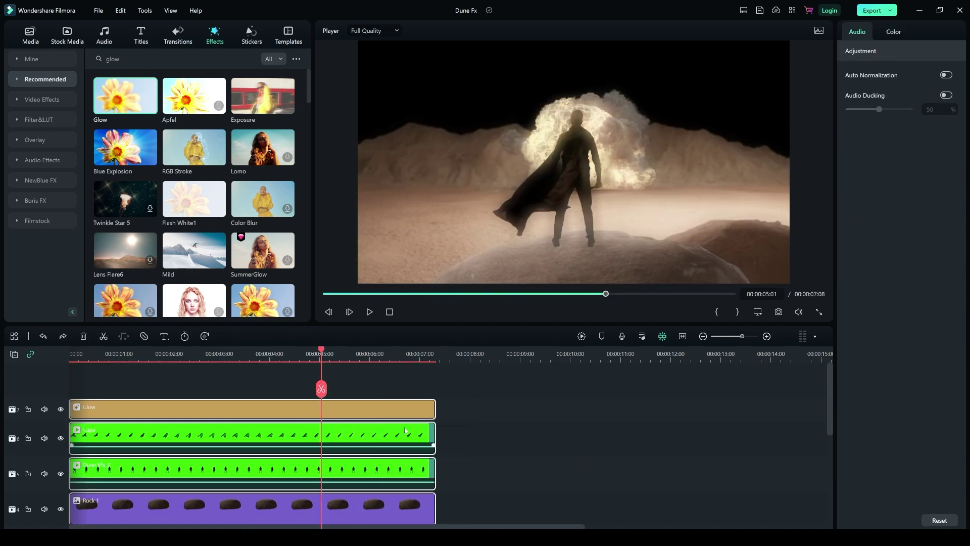
{"action": "key", "text": "Delete"}
{"action": "scroll", "coordinate": [403, 432], "scroll_direction": "down", "scroll_amount": 1}
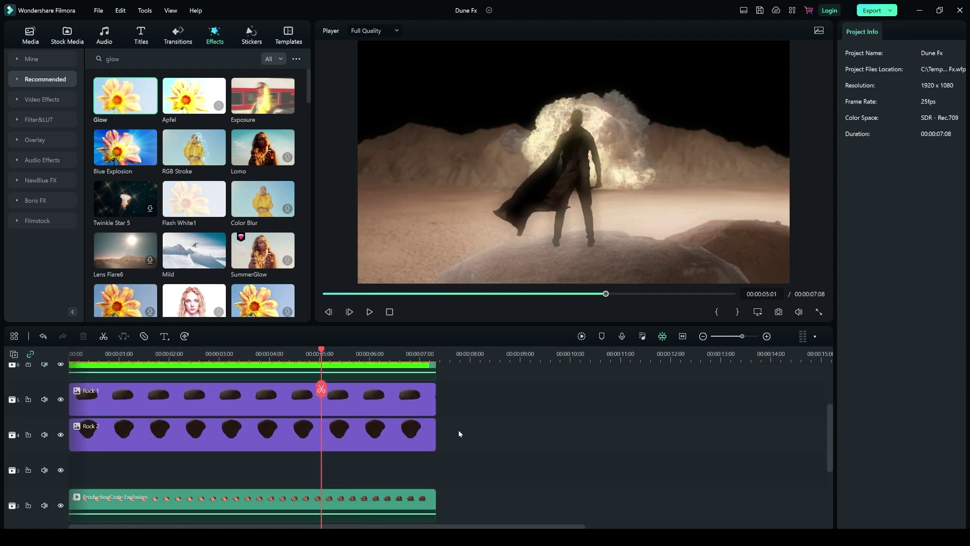
{"action": "scroll", "coordinate": [428, 432], "scroll_direction": "up", "scroll_amount": 1}
{"action": "left_click_drag", "start_coordinate": [275, 409], "coordinate": [279, 525]}
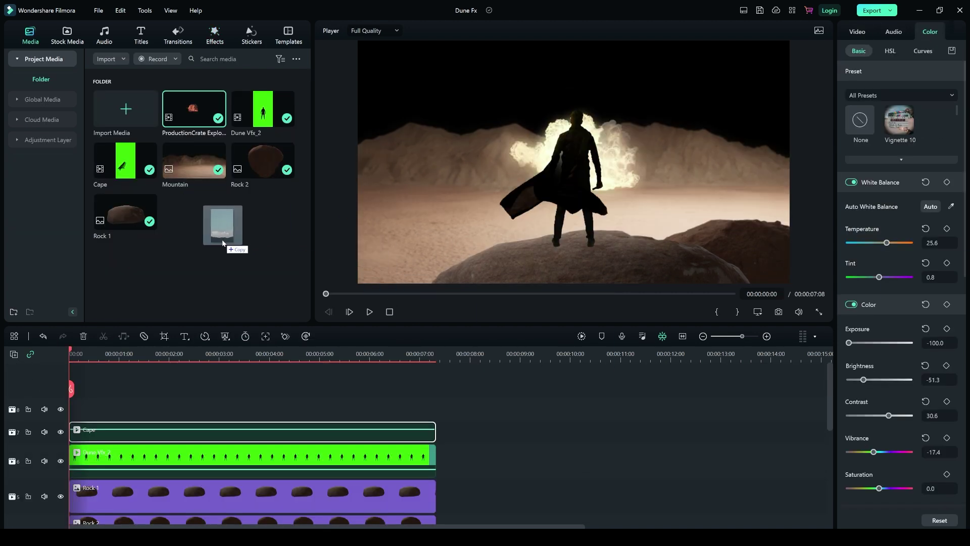
{"action": "left_click_drag", "start_coordinate": [384, 288], "coordinate": [228, 235]}
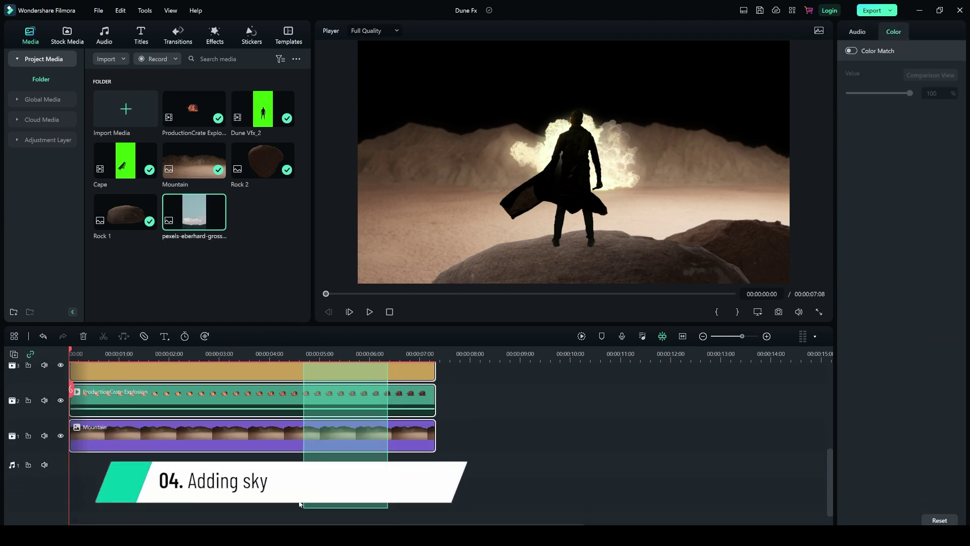
{"action": "scroll", "coordinate": [257, 410], "scroll_direction": "up", "scroll_amount": 1}
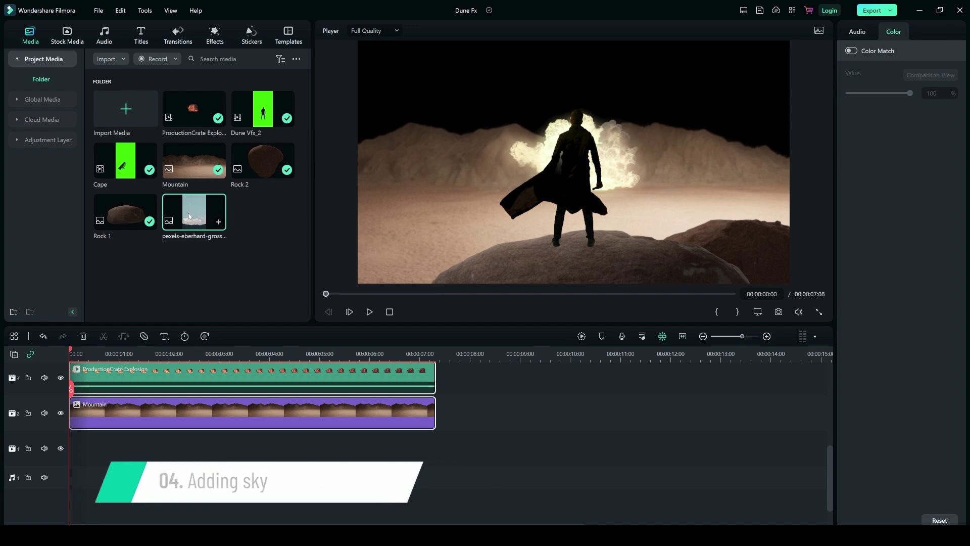
Place the pexels sky photo on track 1, extend it to 7:08, and scale it to 377.5.
{"action": "left_click_drag", "start_coordinate": [188, 213], "coordinate": [83, 447]}
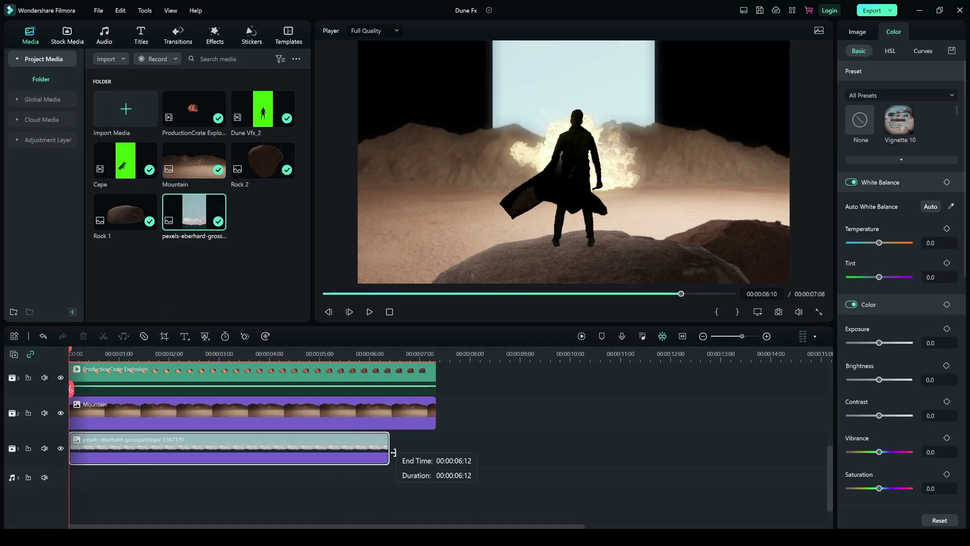
{"action": "left_click_drag", "start_coordinate": [317, 445], "coordinate": [435, 447]}
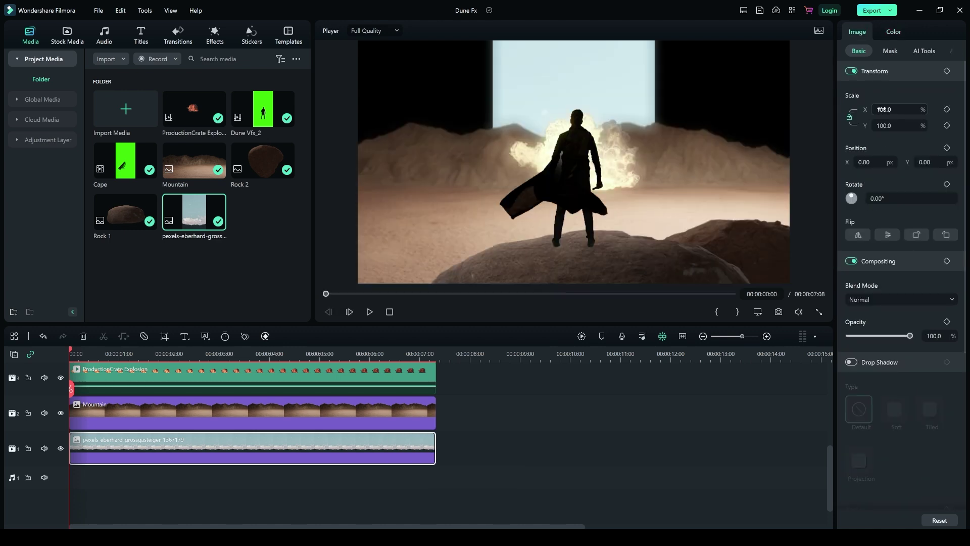
{"action": "left_click_drag", "start_coordinate": [883, 109], "coordinate": [940, 110]}
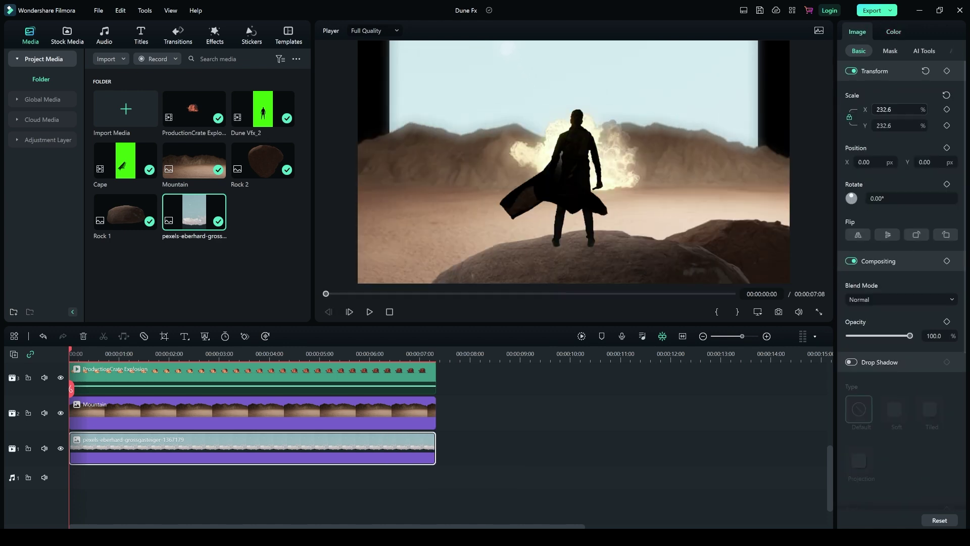
Shift the sky's tint slightly, raise its exposure and lower its brightness.
{"action": "left_click", "coordinate": [894, 32]}
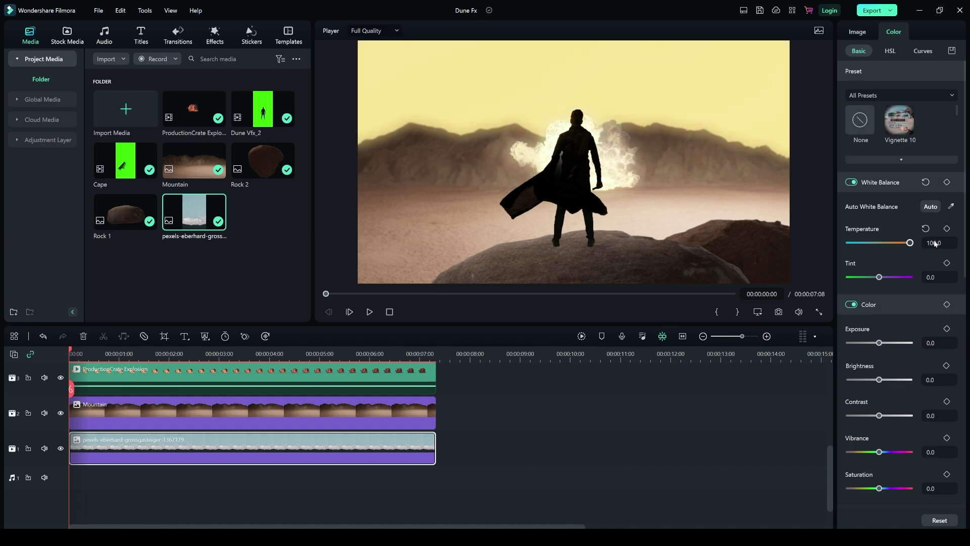
{"action": "mouse_move", "coordinate": [879, 278]}
{"action": "left_mouse_down"}
{"action": "mouse_move", "coordinate": [894, 277]}
{"action": "mouse_move", "coordinate": [882, 281]}
{"action": "left_mouse_up"}
{"action": "left_click_drag", "start_coordinate": [879, 342], "coordinate": [890, 344]}
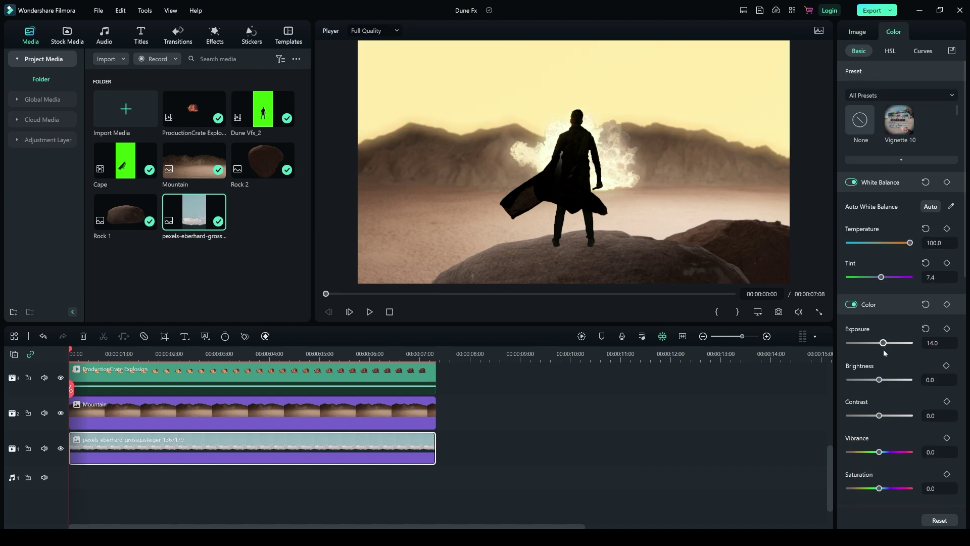
{"action": "mouse_move", "coordinate": [878, 381]}
{"action": "left_mouse_down"}
{"action": "mouse_move", "coordinate": [863, 382]}
{"action": "mouse_move", "coordinate": [872, 382]}
{"action": "left_mouse_up"}
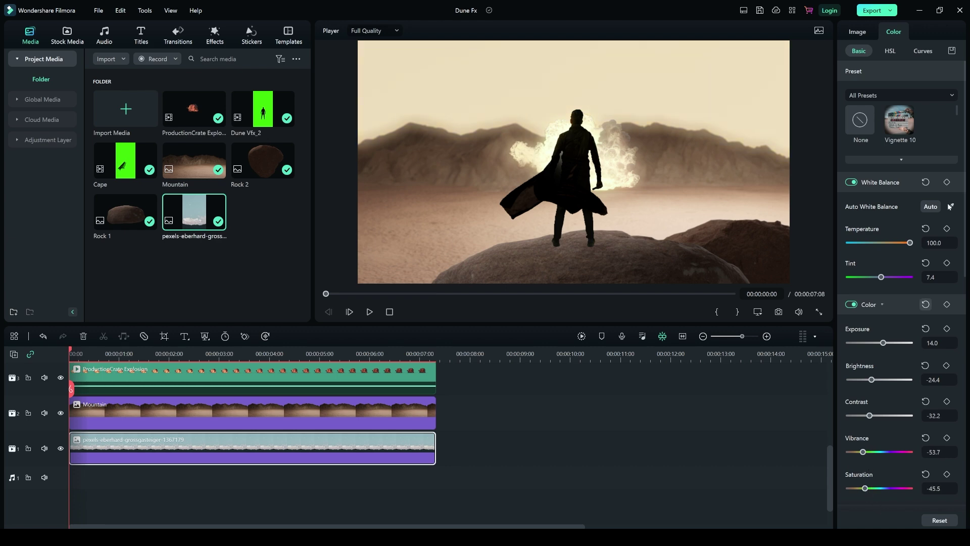
Raise the sky's red curve to warm it, then adjust the green curve.
{"action": "left_click", "coordinate": [923, 51]}
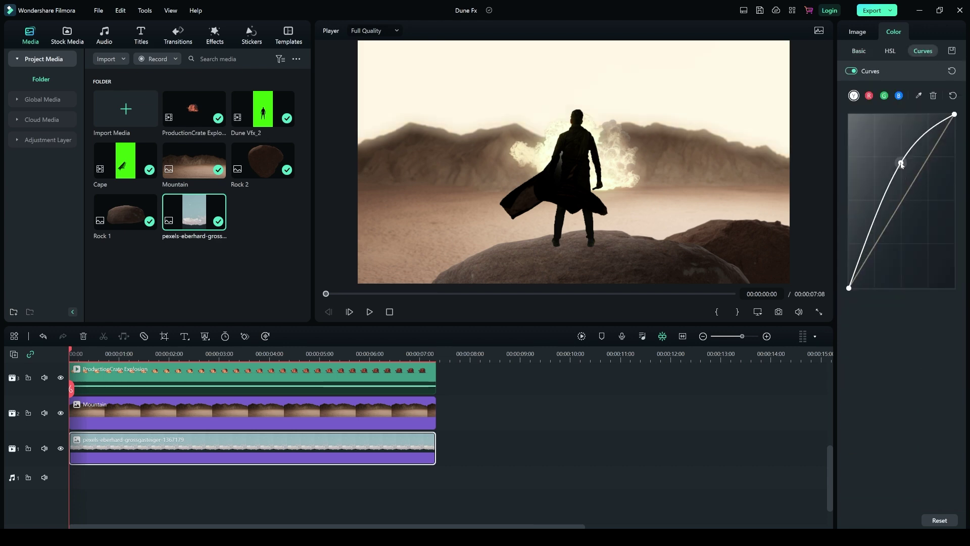
{"action": "left_click", "coordinate": [869, 95]}
{"action": "left_click_drag", "start_coordinate": [925, 161], "coordinate": [918, 170]}
{"action": "left_click", "coordinate": [884, 96]}
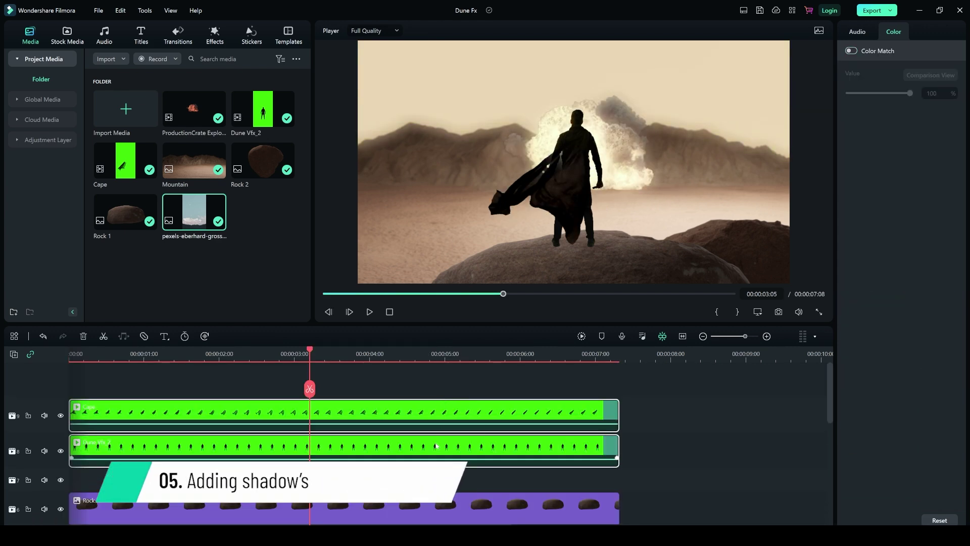
Insert a new track and paste a copy of the Rock 1 clip for the shadow.
{"action": "left_click_drag", "start_coordinate": [410, 455], "coordinate": [409, 437]}
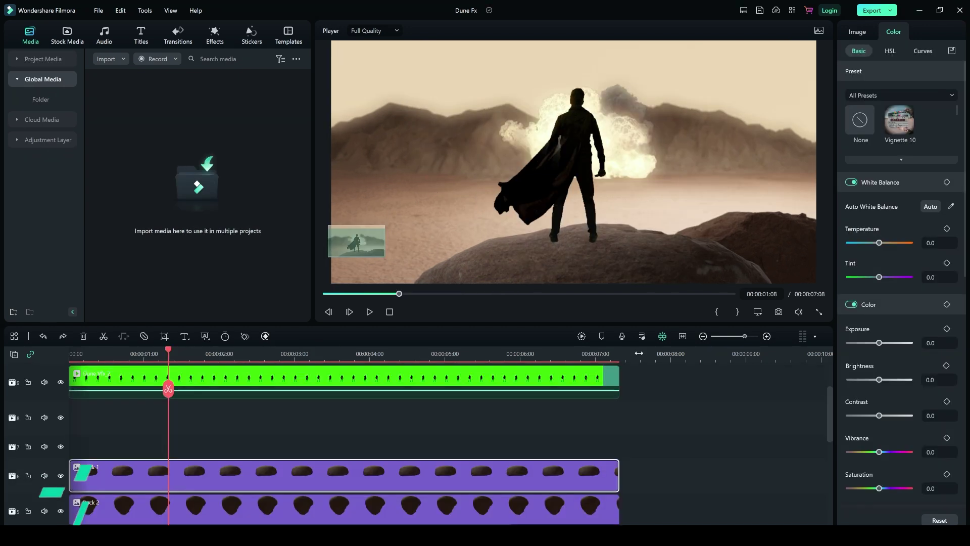
{"action": "left_click", "coordinate": [639, 353]}
{"action": "key", "text": "ctrl+v"}
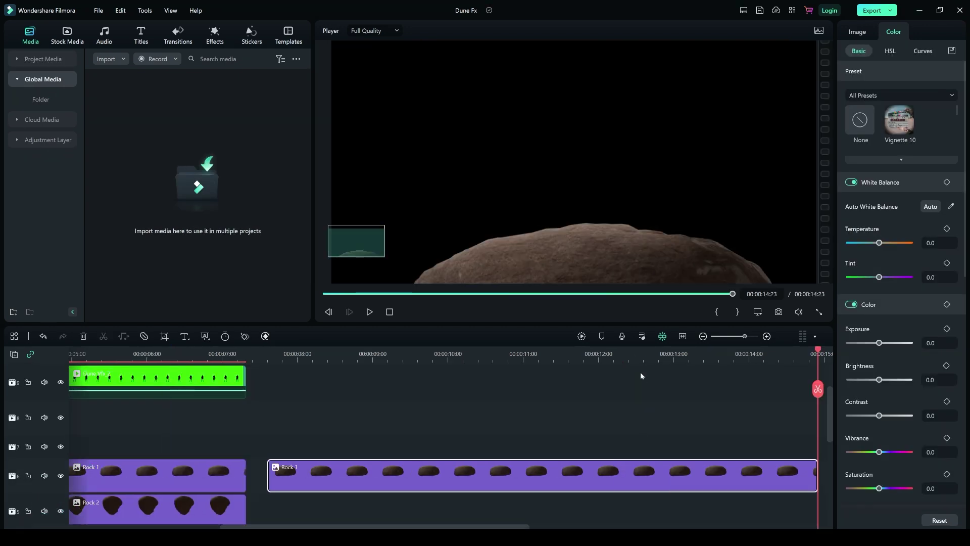
{"action": "mouse_move", "coordinate": [434, 480]}
{"action": "left_mouse_down"}
{"action": "mouse_move", "coordinate": [50, 440]}
{"action": "mouse_move", "coordinate": [171, 444]}
{"action": "left_mouse_up"}
{"action": "left_click", "coordinate": [406, 352]}
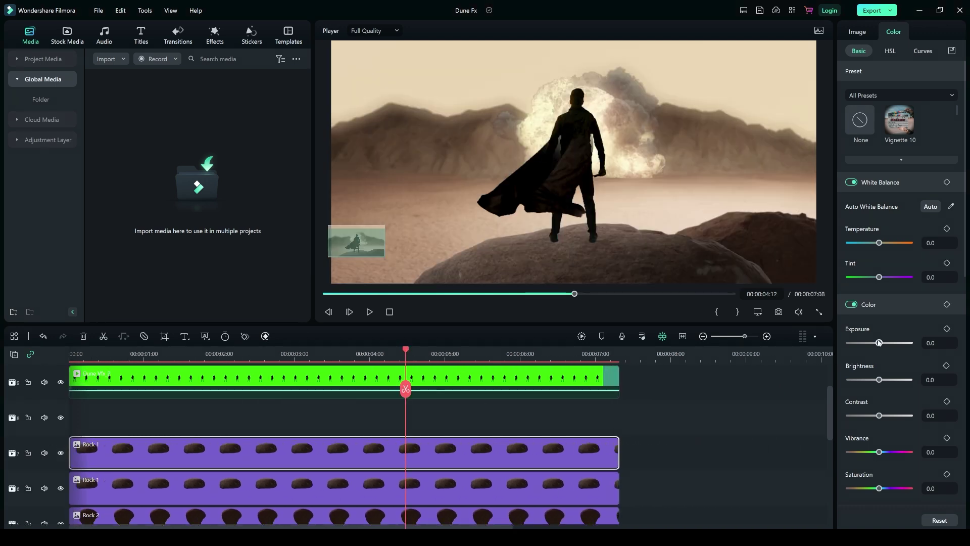
Set the rock copy's Exposure and Brightness to -100 and adjust its contrast.
{"action": "left_click_drag", "start_coordinate": [880, 343], "coordinate": [823, 343]}
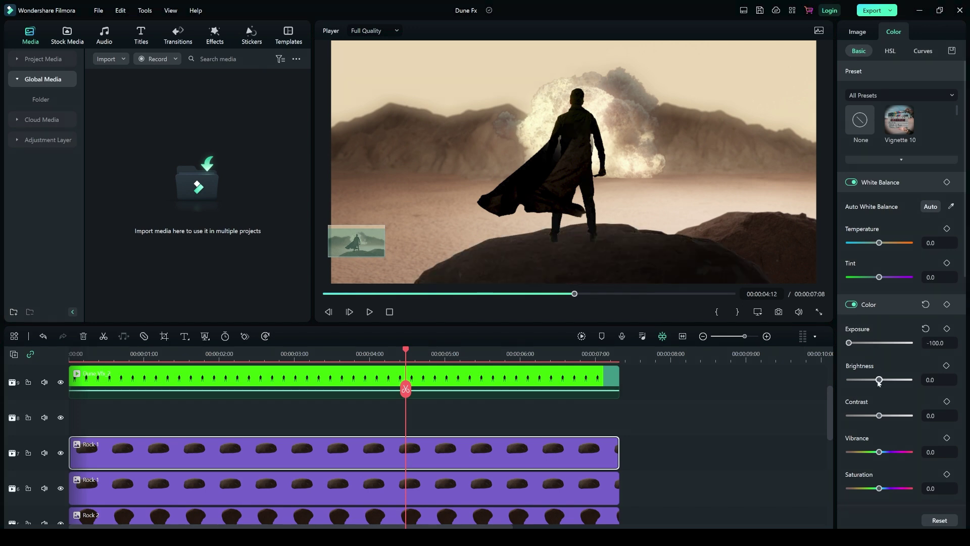
{"action": "left_click_drag", "start_coordinate": [879, 380], "coordinate": [816, 385]}
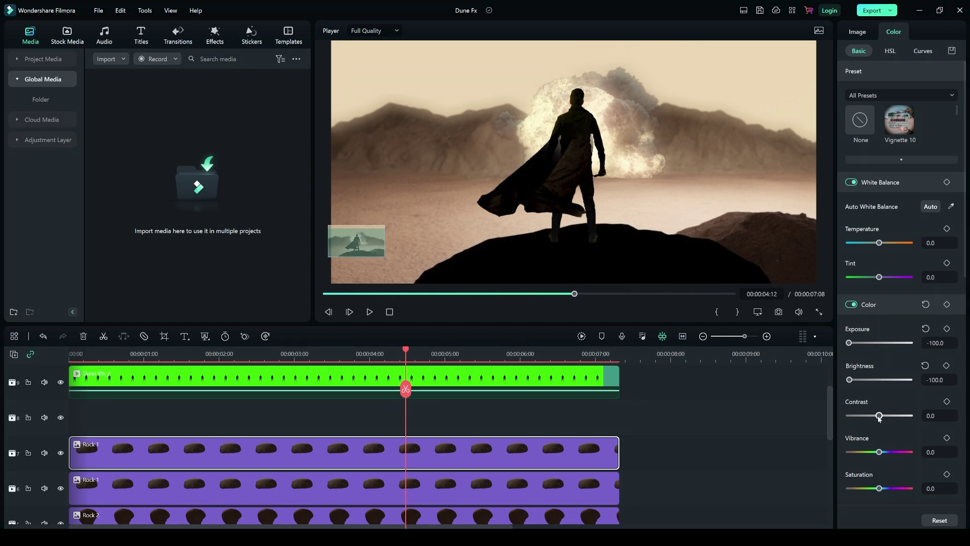
{"action": "mouse_move", "coordinate": [879, 416]}
{"action": "left_mouse_down"}
{"action": "mouse_move", "coordinate": [842, 419]}
{"action": "mouse_move", "coordinate": [893, 417]}
{"action": "left_mouse_up"}
{"action": "left_click", "coordinate": [857, 32]}
Draw a mask under the figure's legs and tune its Extend and Blur Strength.
{"action": "left_click", "coordinate": [890, 51]}
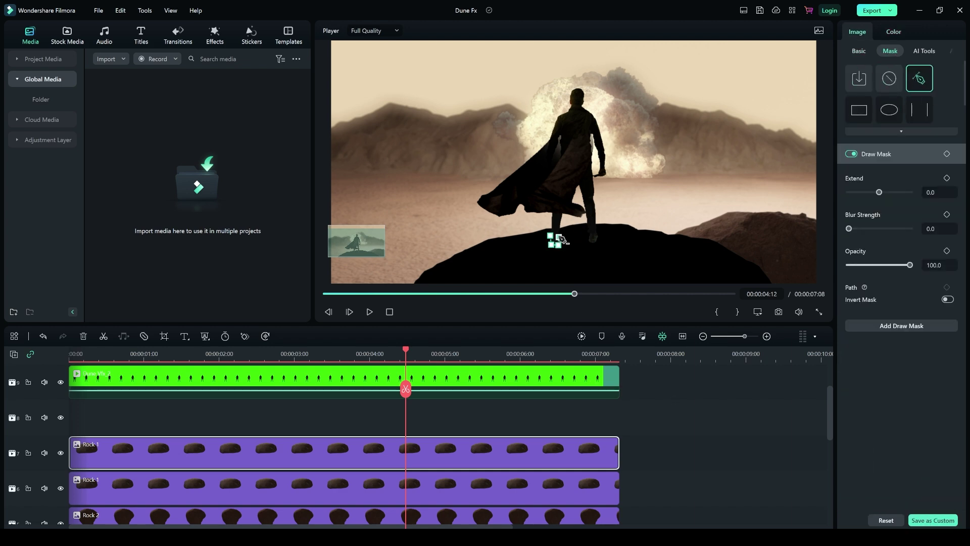
{"action": "left_click", "coordinate": [556, 240]}
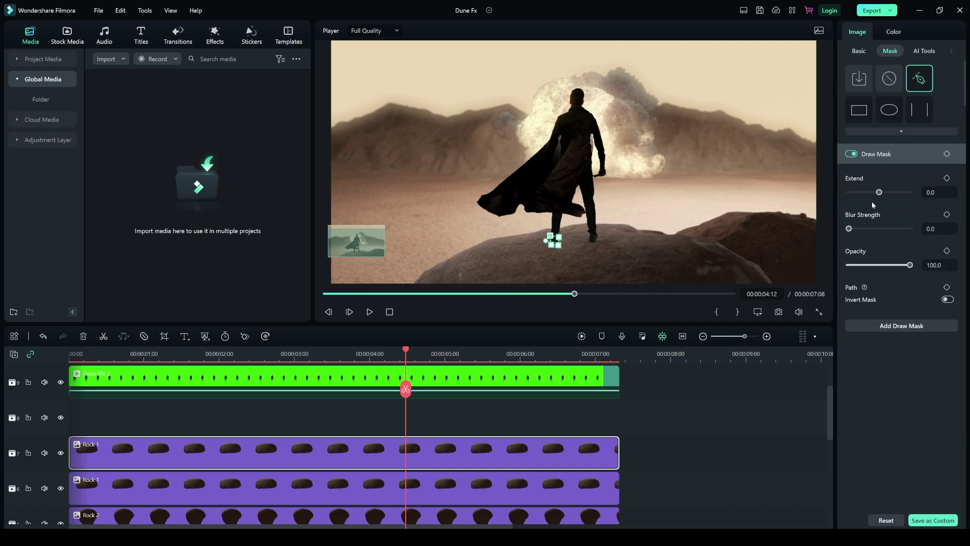
{"action": "left_click_drag", "start_coordinate": [880, 192], "coordinate": [883, 192]}
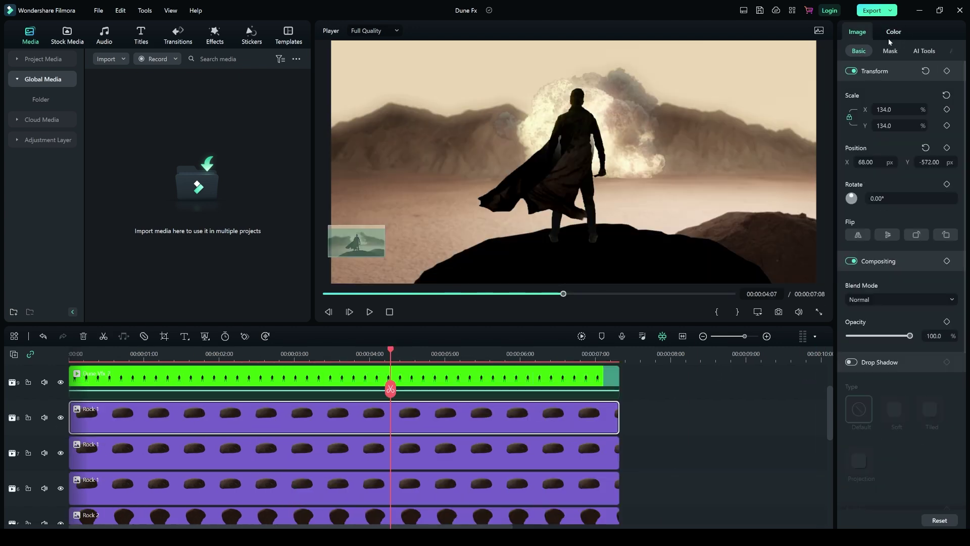
{"action": "left_click_drag", "start_coordinate": [863, 192], "coordinate": [869, 192]}
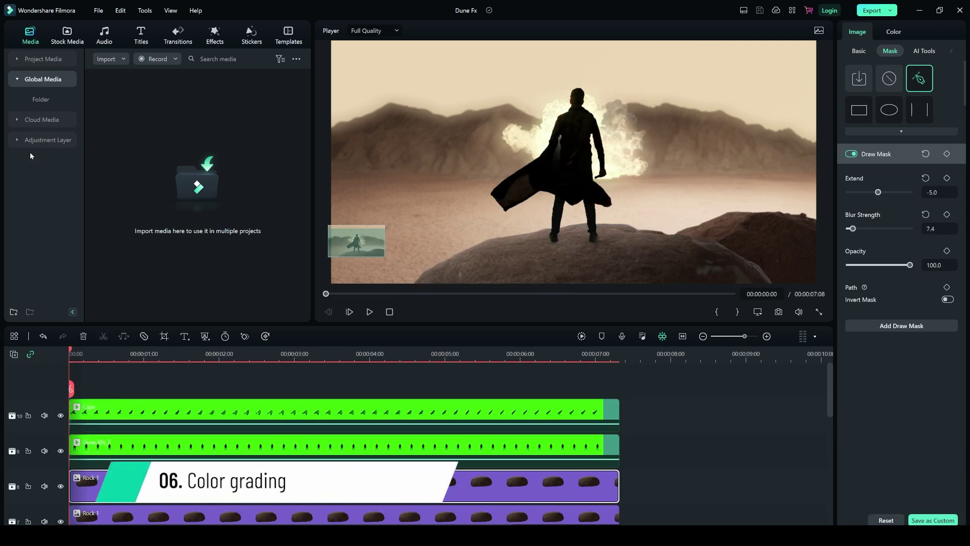
Add a full-length adjustment layer on top and brighten the grade with a channel curve.
{"action": "left_click", "coordinate": [21, 140]}
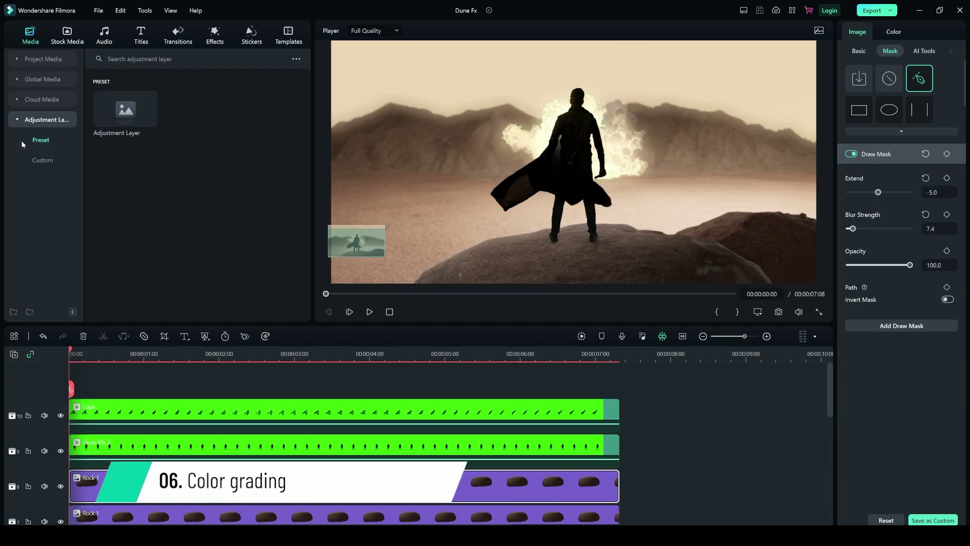
{"action": "mouse_move", "coordinate": [125, 110]}
{"action": "left_click", "coordinate": [151, 121]}
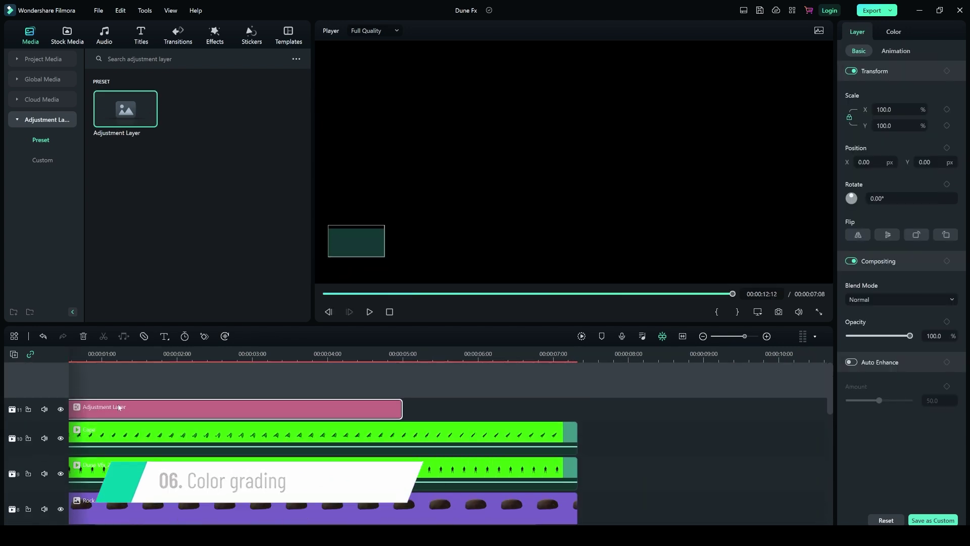
{"action": "left_click_drag", "start_coordinate": [402, 408], "coordinate": [577, 409]}
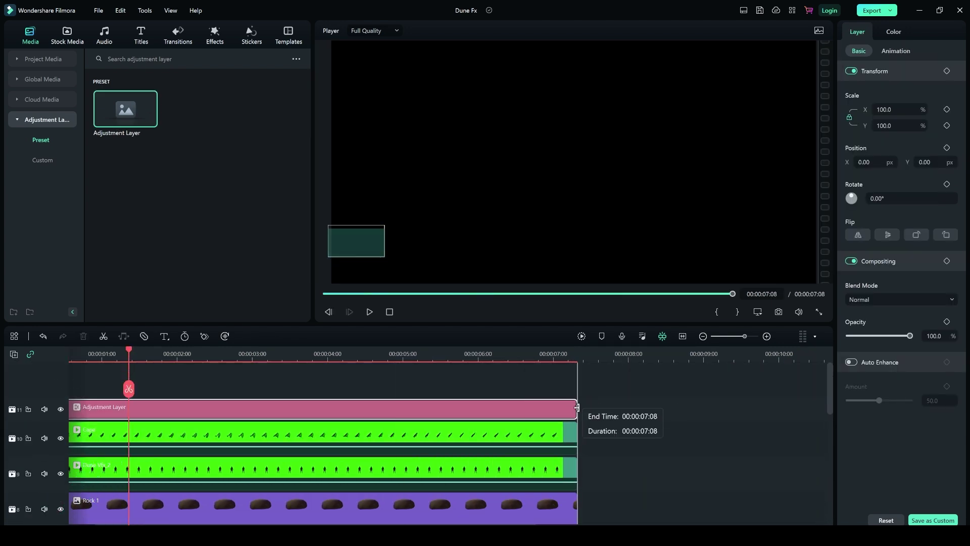
{"action": "left_click", "coordinate": [884, 95]}
{"action": "left_click", "coordinate": [887, 224]}
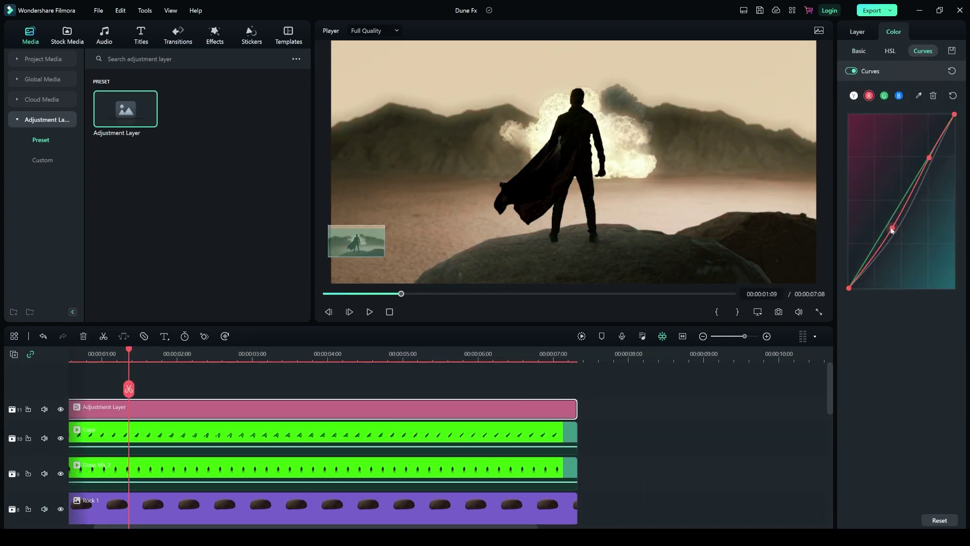
{"action": "left_click", "coordinate": [924, 166]}
{"action": "left_click", "coordinate": [44, 146]}
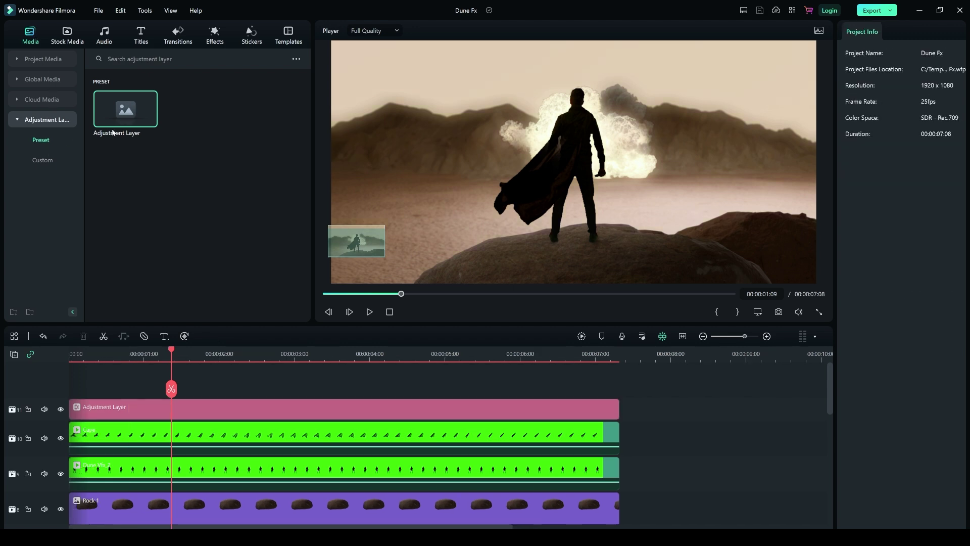
Add a second full-length adjustment layer with Vignette Amount -100 and adjusted Roundness.
{"action": "left_click_drag", "start_coordinate": [149, 119], "coordinate": [118, 408]}
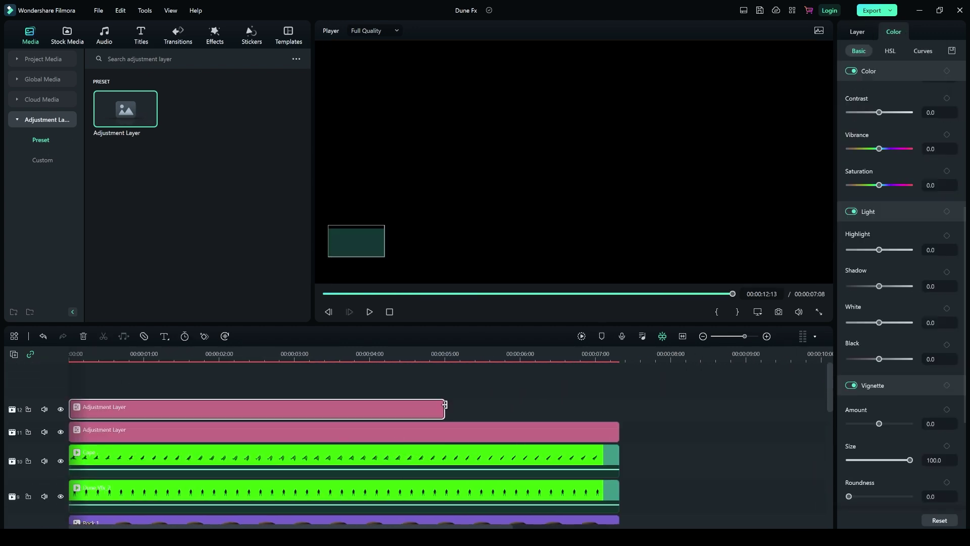
{"action": "left_click_drag", "start_coordinate": [444, 406], "coordinate": [620, 408]}
{"action": "scroll", "coordinate": [887, 364], "scroll_direction": "down", "scroll_amount": 2}
{"action": "mouse_move", "coordinate": [879, 362]}
{"action": "left_mouse_down"}
{"action": "mouse_move", "coordinate": [905, 364]}
{"action": "mouse_move", "coordinate": [839, 369]}
{"action": "left_mouse_up"}
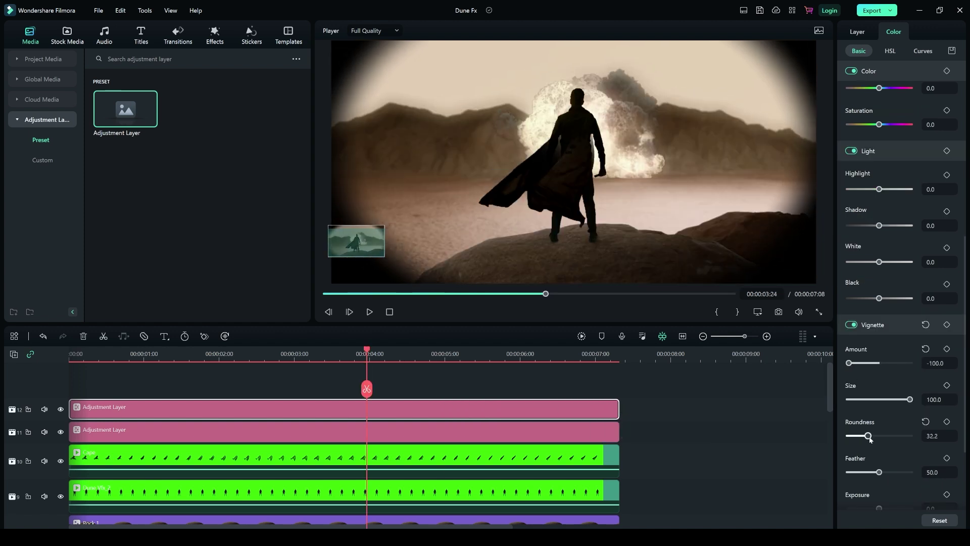
{"action": "mouse_move", "coordinate": [855, 437]}
{"action": "left_mouse_down"}
{"action": "mouse_move", "coordinate": [882, 438]}
{"action": "mouse_move", "coordinate": [860, 437]}
{"action": "left_mouse_up"}
{"action": "left_click_drag", "start_coordinate": [319, 250], "coordinate": [254, 210]}
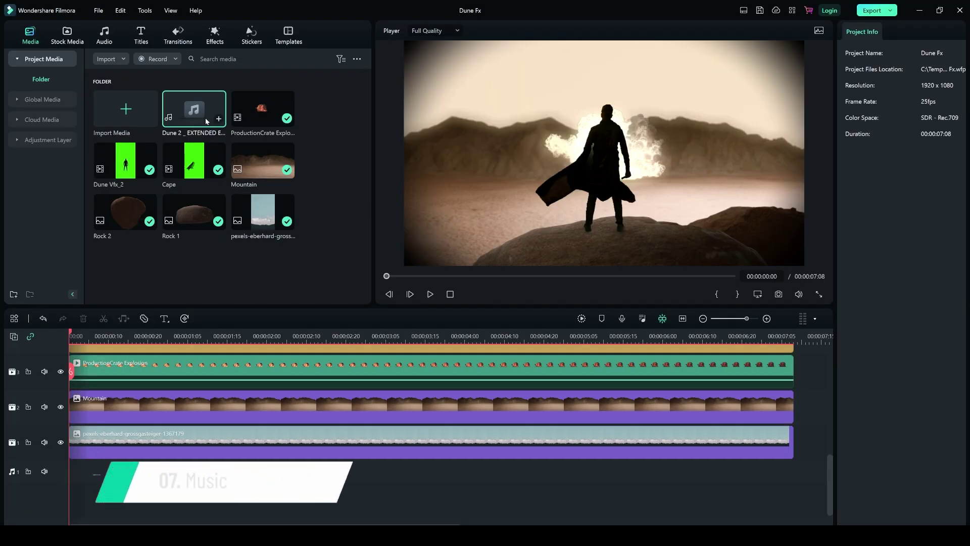
Place the Dune 2 music on the audio track and play back the composite.
{"action": "left_click_drag", "start_coordinate": [207, 120], "coordinate": [51, 471]}
{"action": "key", "text": "space"}
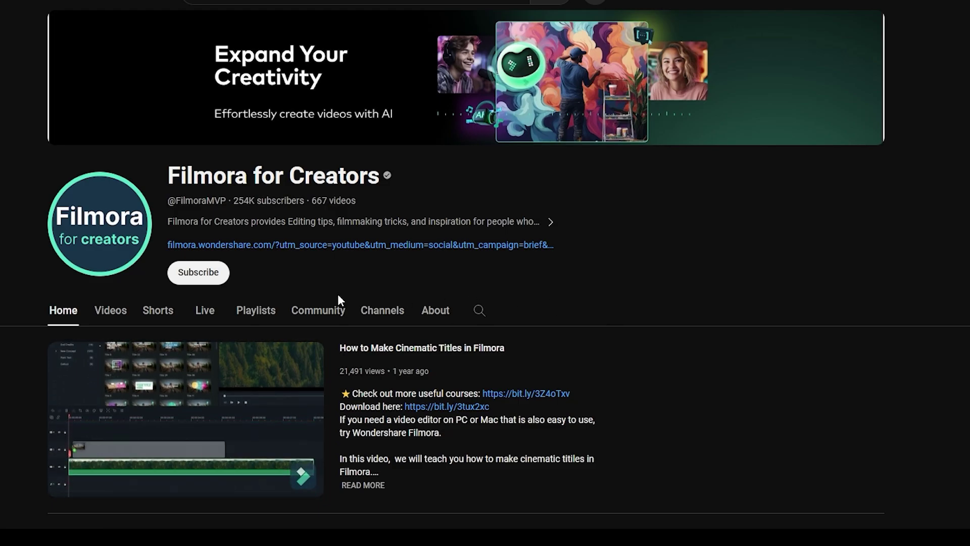
Subscribe to Filmora for Creators and open its notification bell options.
{"action": "left_click", "coordinate": [199, 276]}
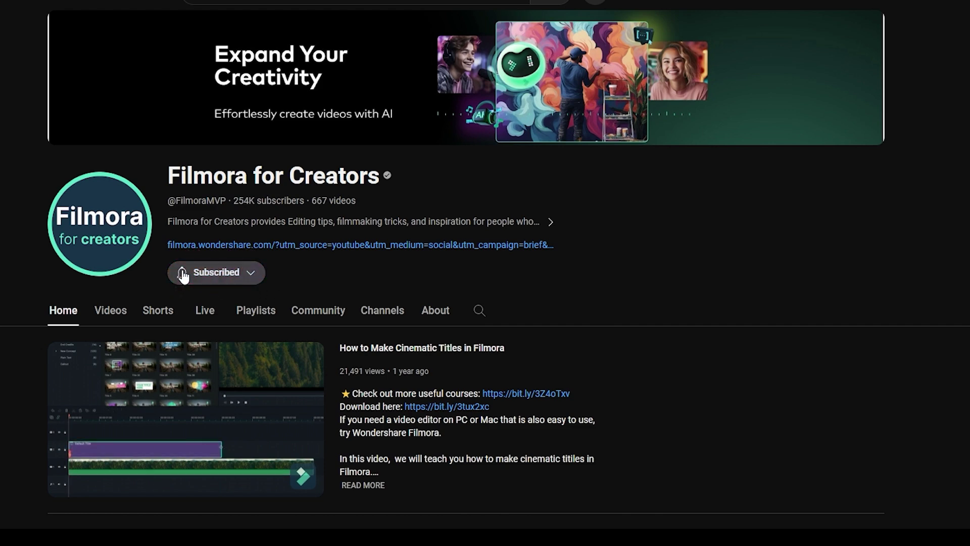
{"action": "left_click", "coordinate": [199, 274]}
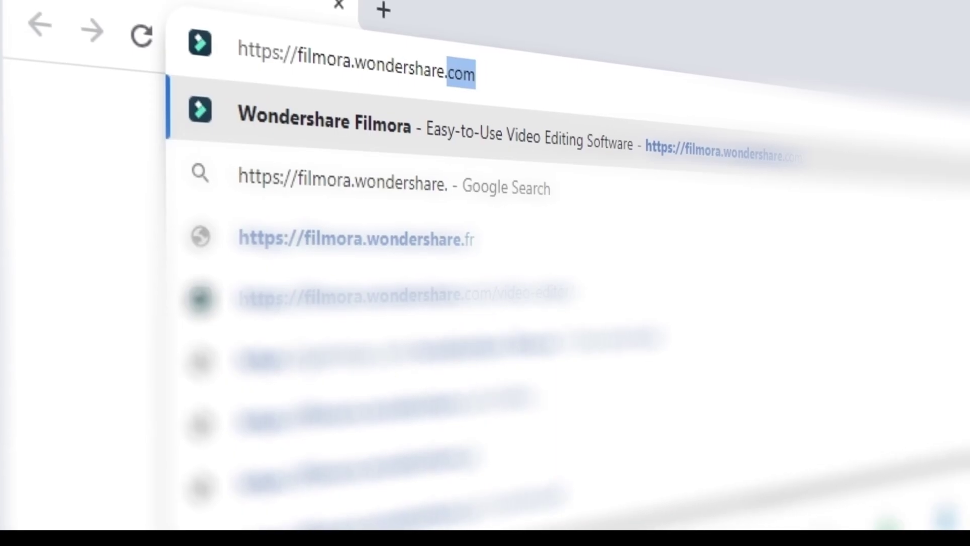